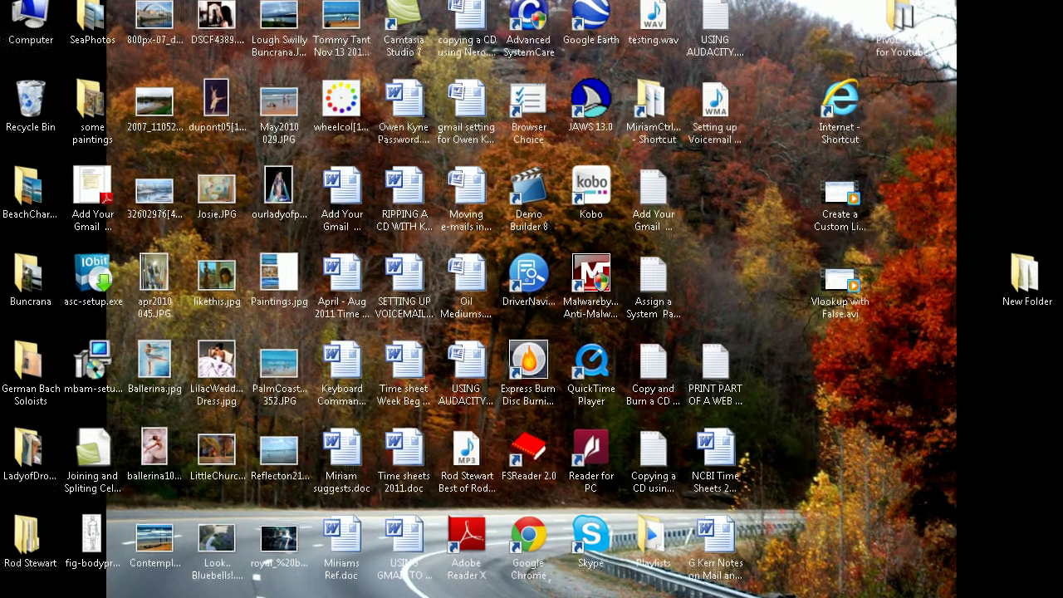
# Launch Microsoft Office Excel 2007 from the Start menu's Microsoft Office program folder
pyautogui.click(55, 587)
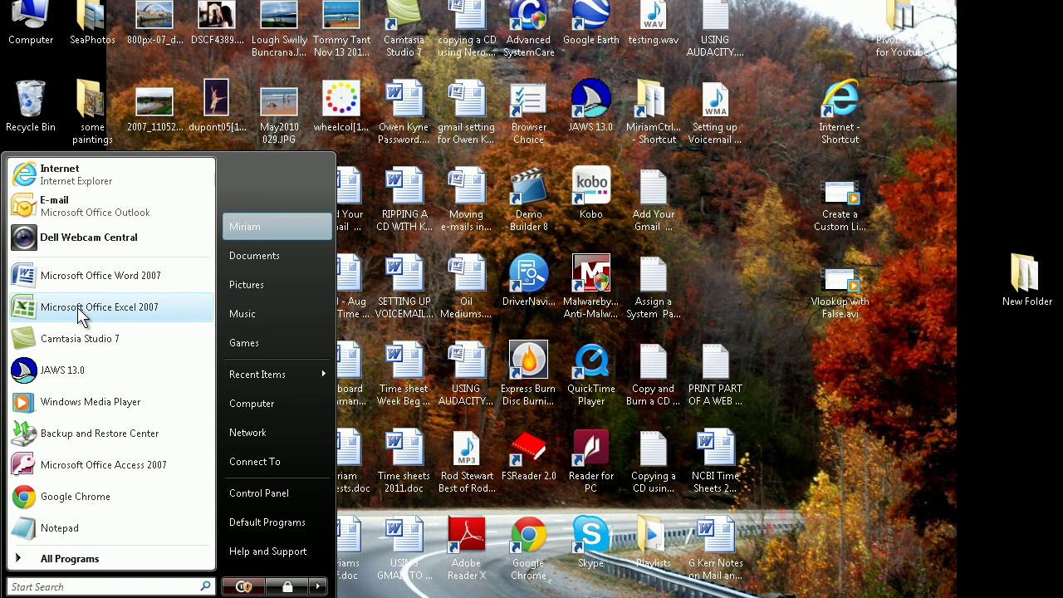
pyautogui.click(77, 562)
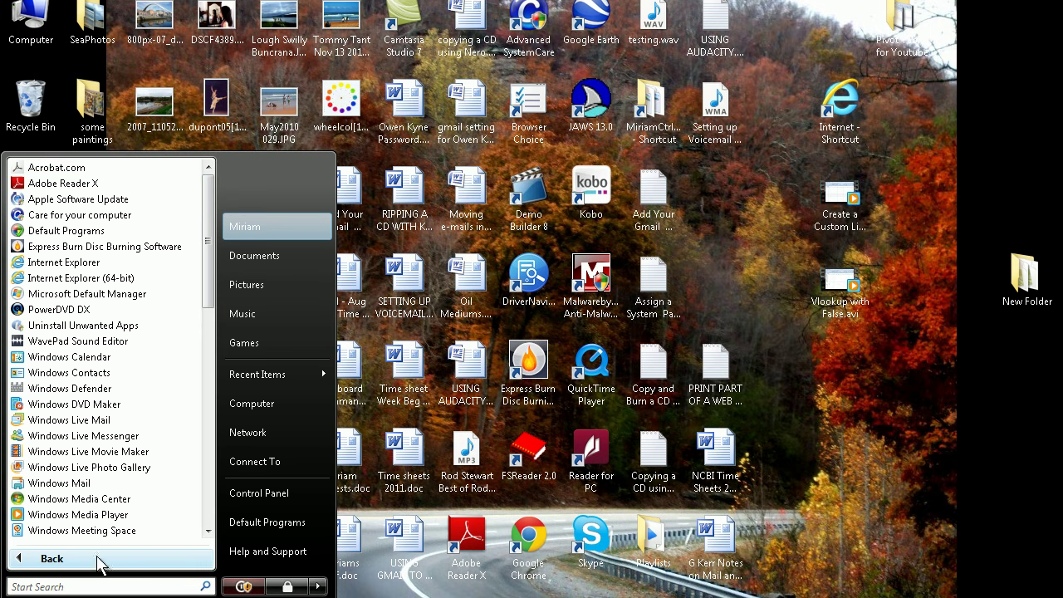
pyautogui.click(208, 531)
pyautogui.moveTo(209, 536); pyautogui.dragTo(210, 544)
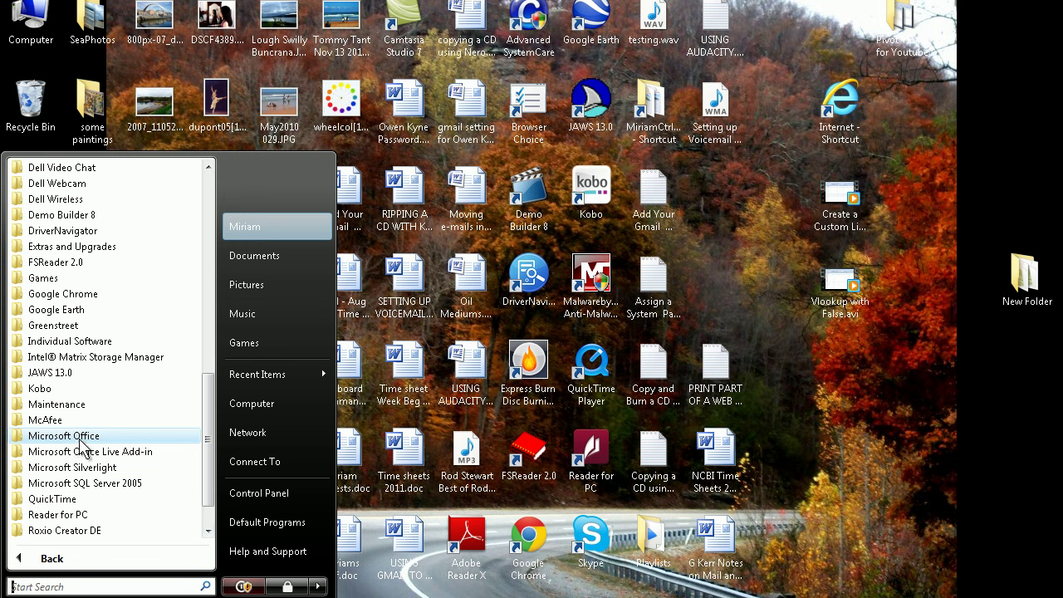
pyautogui.click(79, 435)
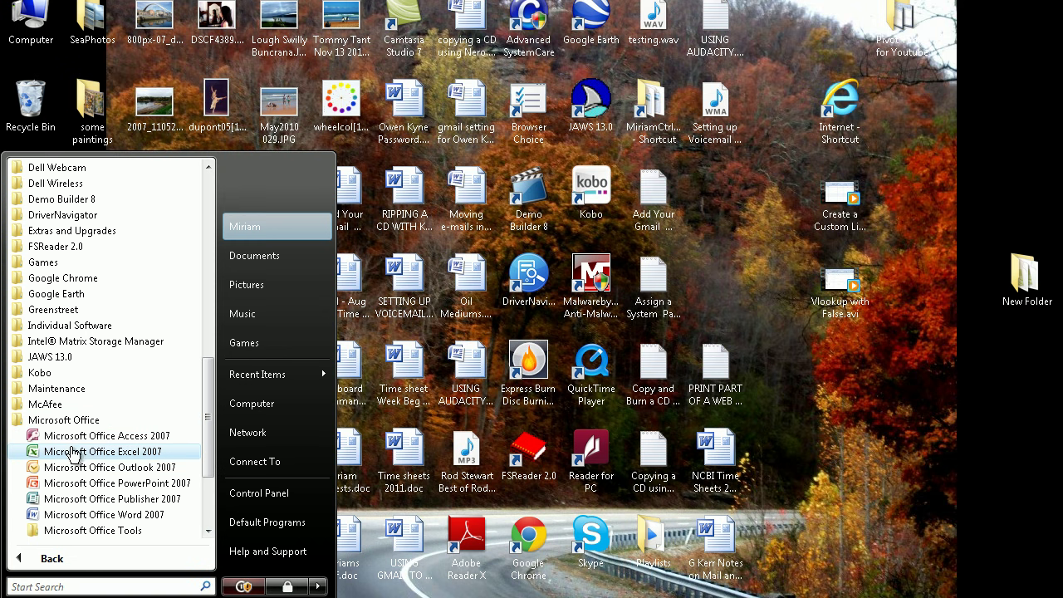
pyautogui.click(72, 453)
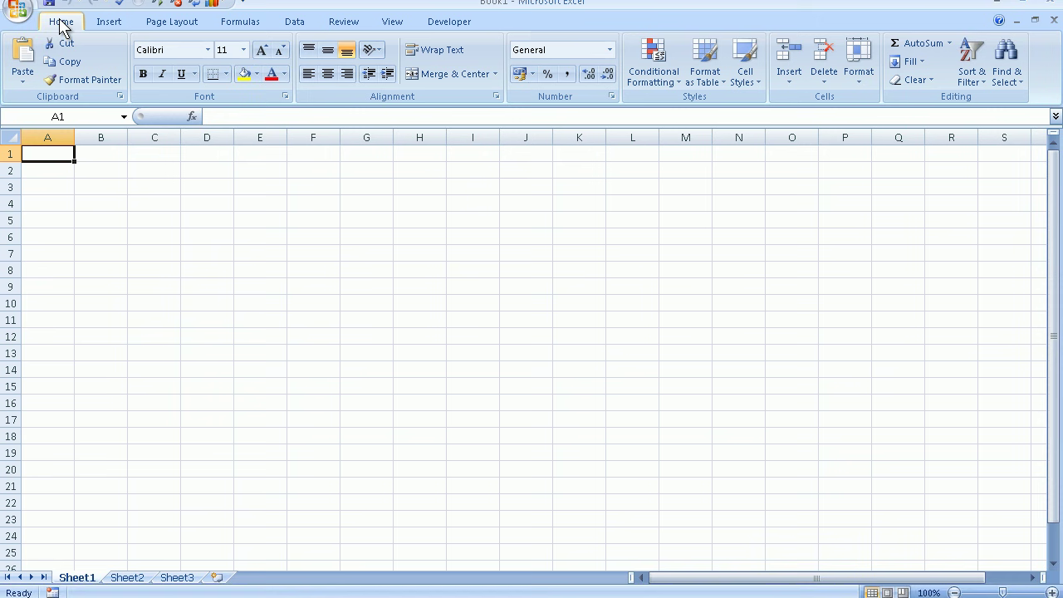
pyautogui.click(106, 24)
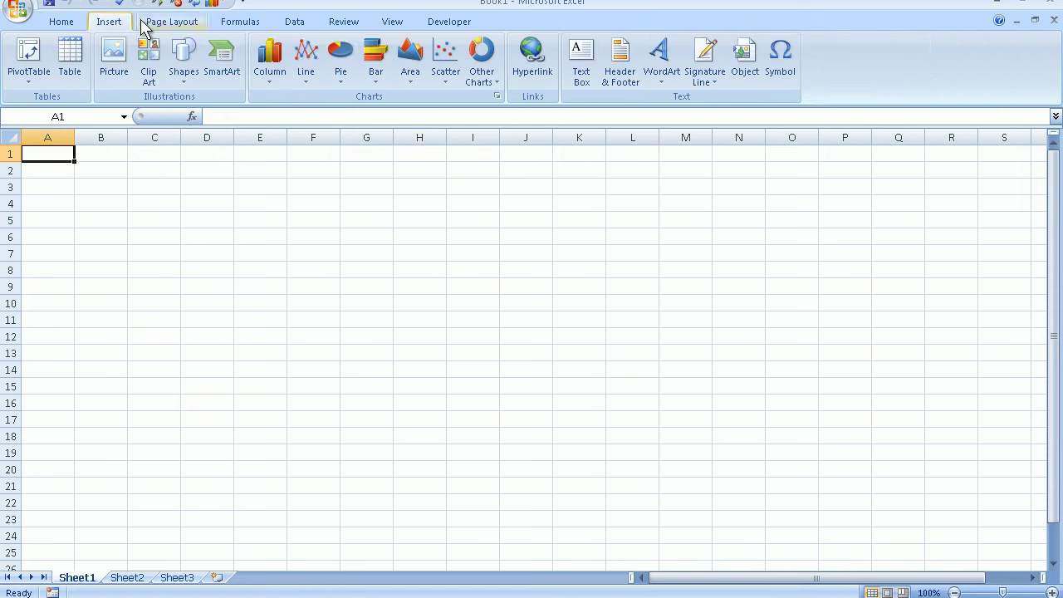
pyautogui.click(172, 24)
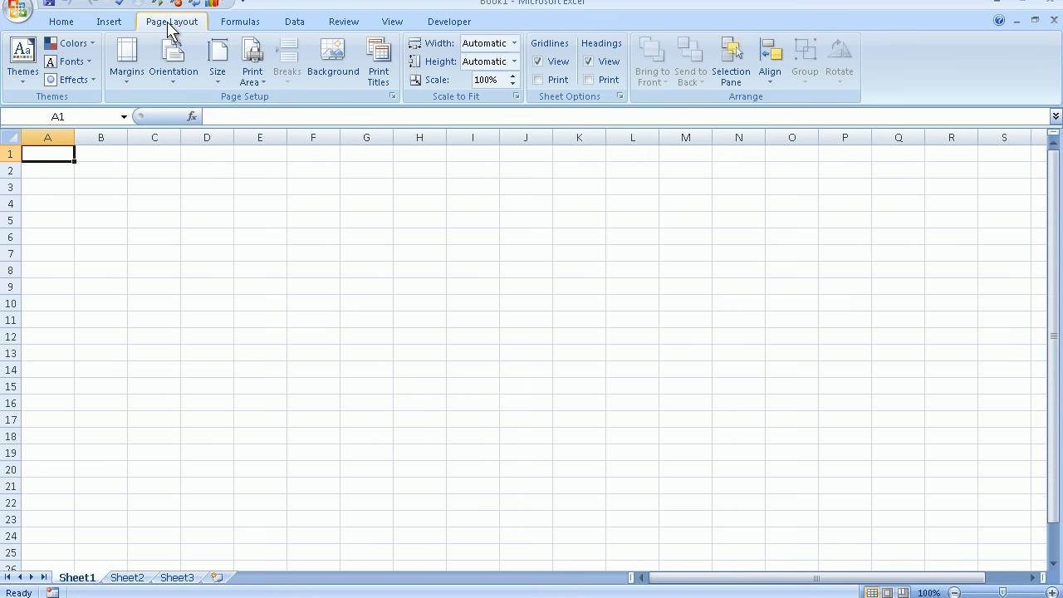
pyautogui.click(236, 28)
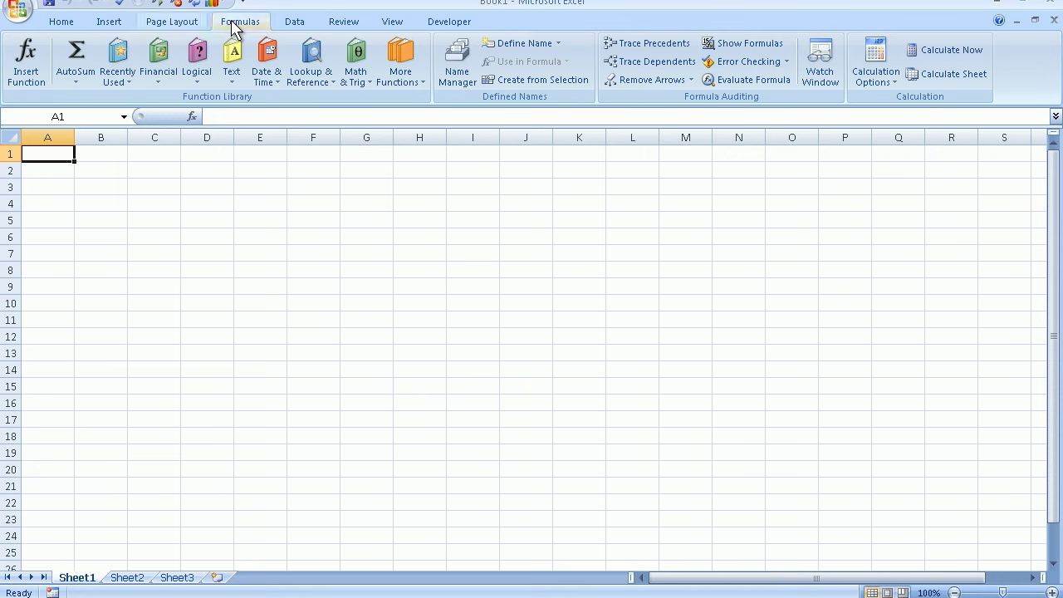
pyautogui.click(292, 25)
pyautogui.click(339, 27)
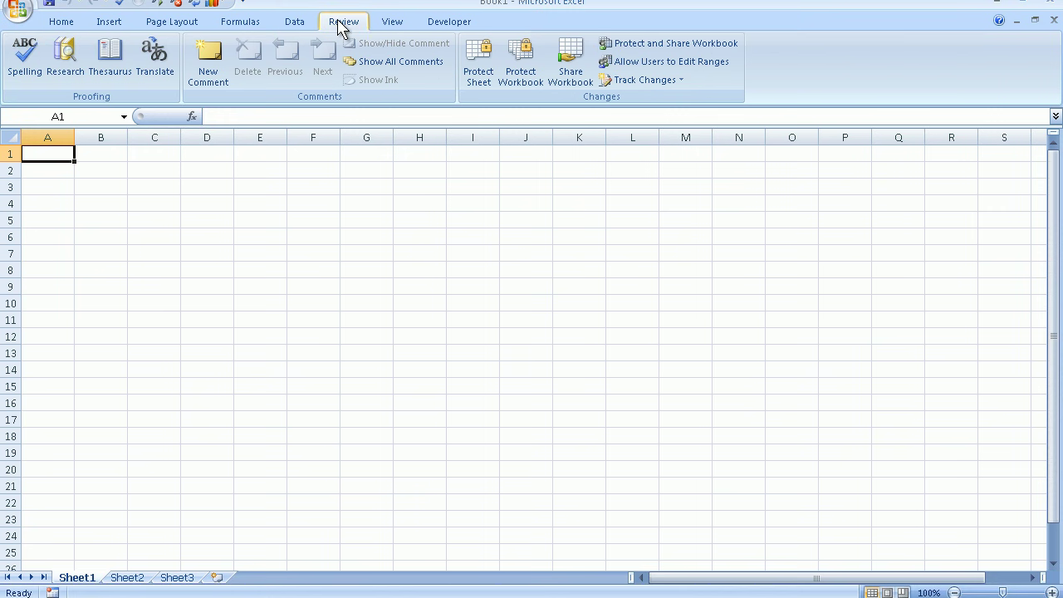
pyautogui.click(393, 25)
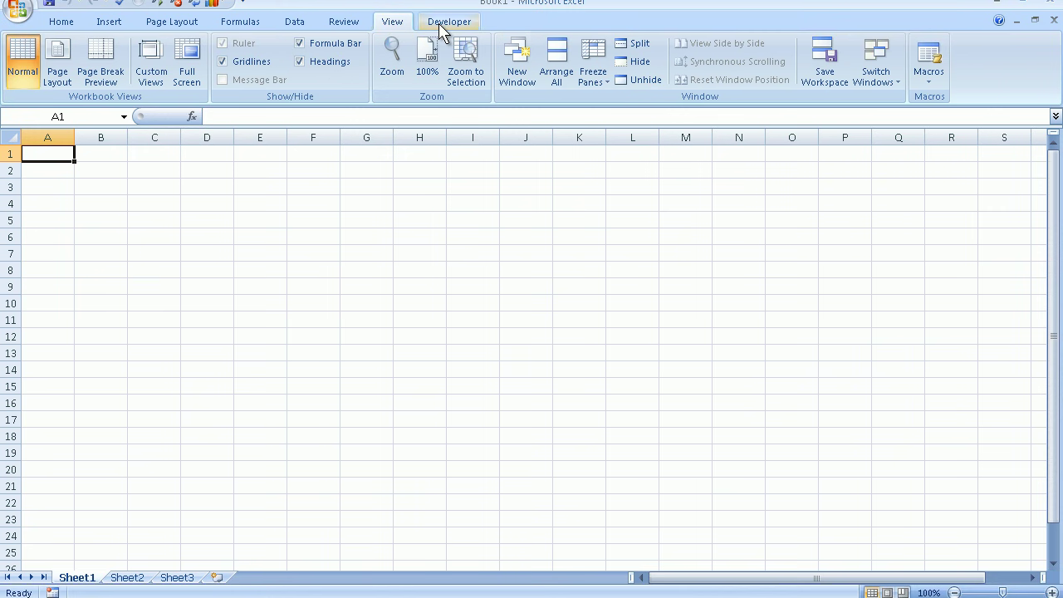
pyautogui.click(61, 23)
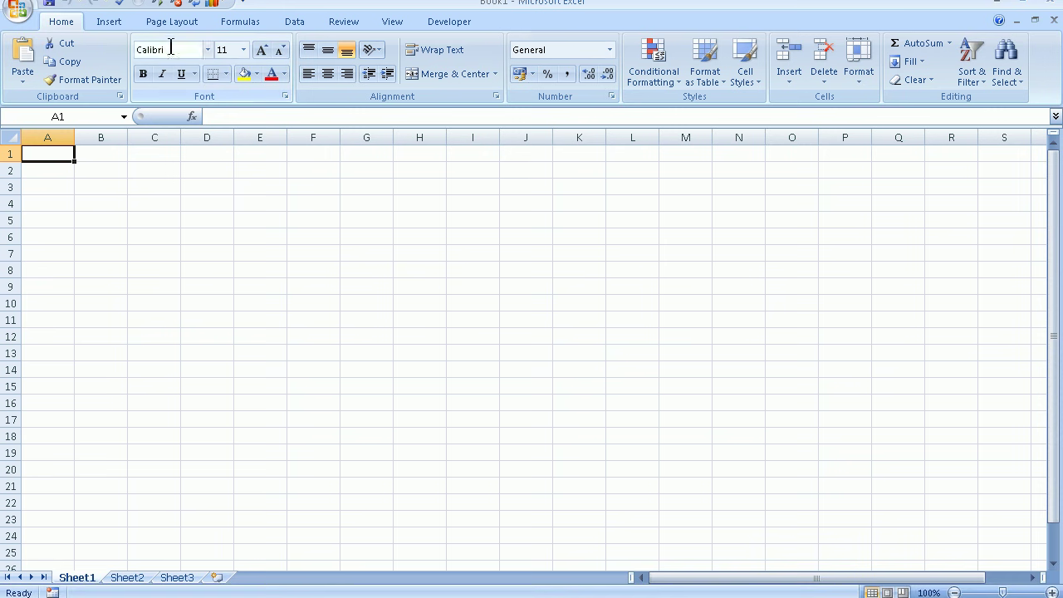
pyautogui.click(285, 98)
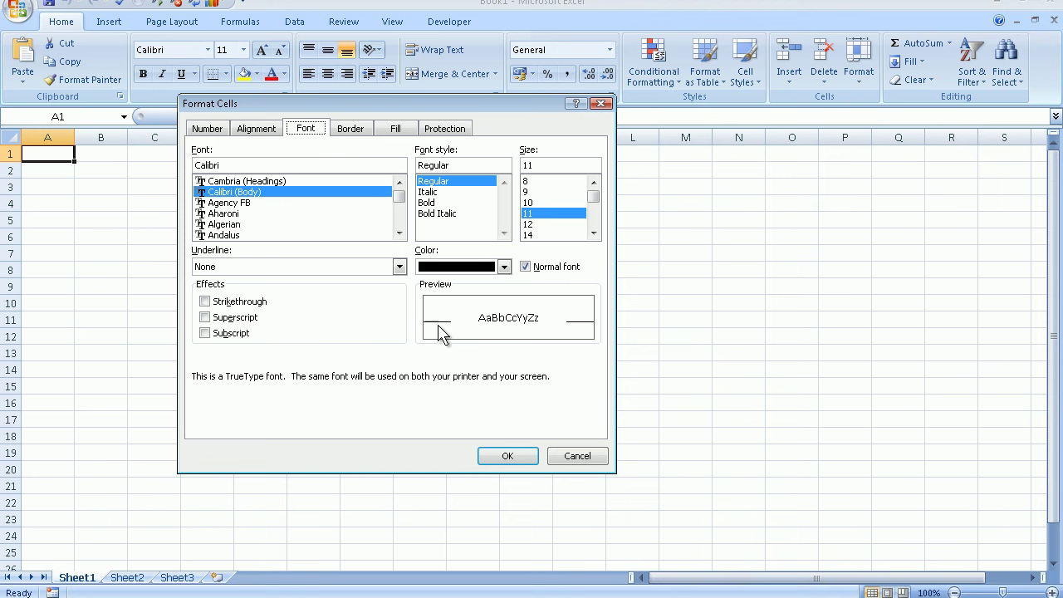
pyautogui.click(576, 455)
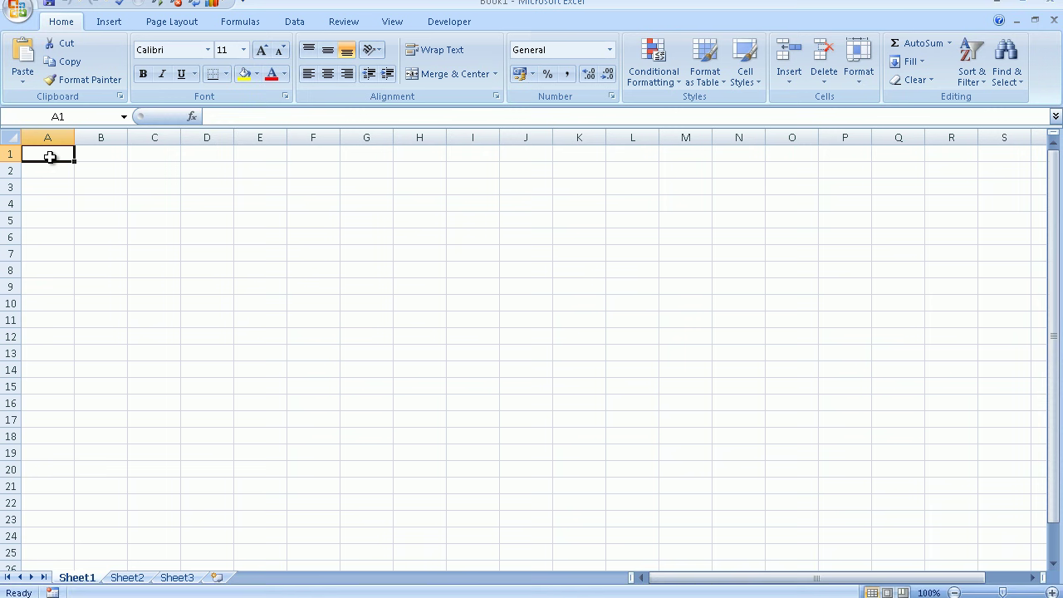
# Move to cell C1 and start editing its contents
pyautogui.press('Tab')
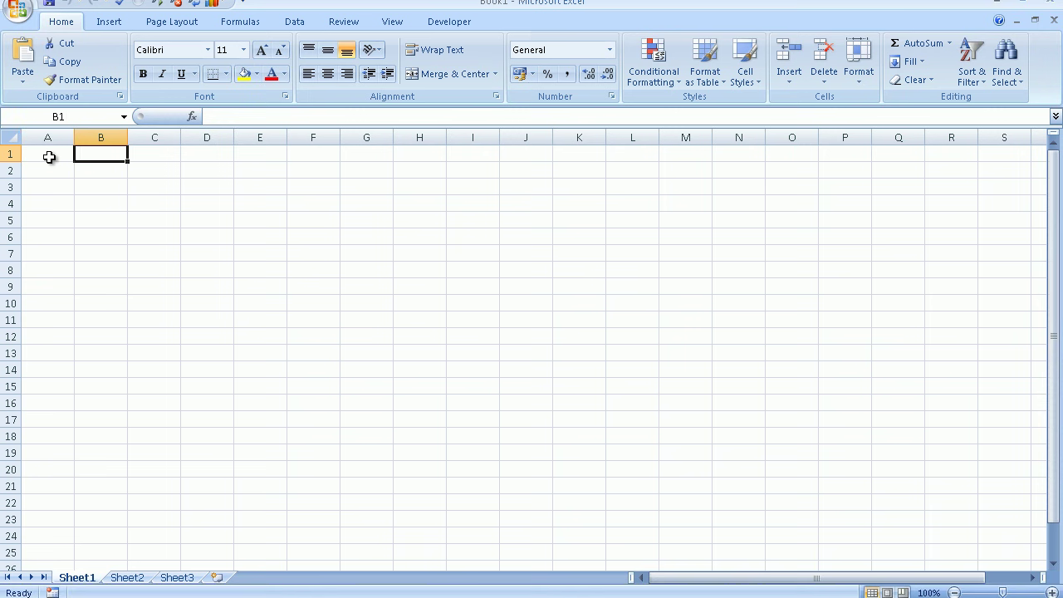
pyautogui.press('Right')
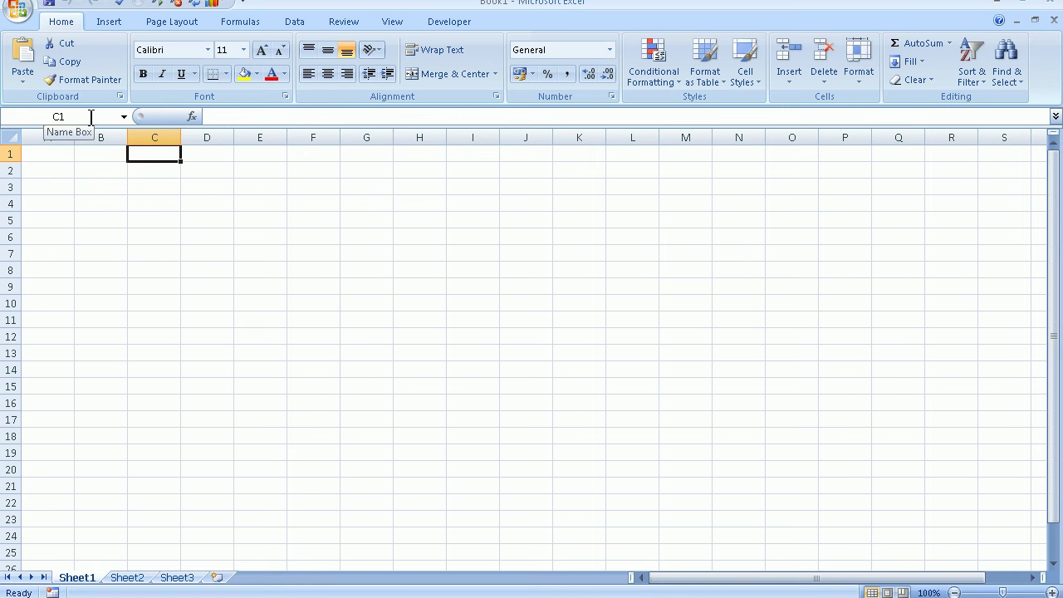
pyautogui.click(226, 118)
pyautogui.click(226, 118)
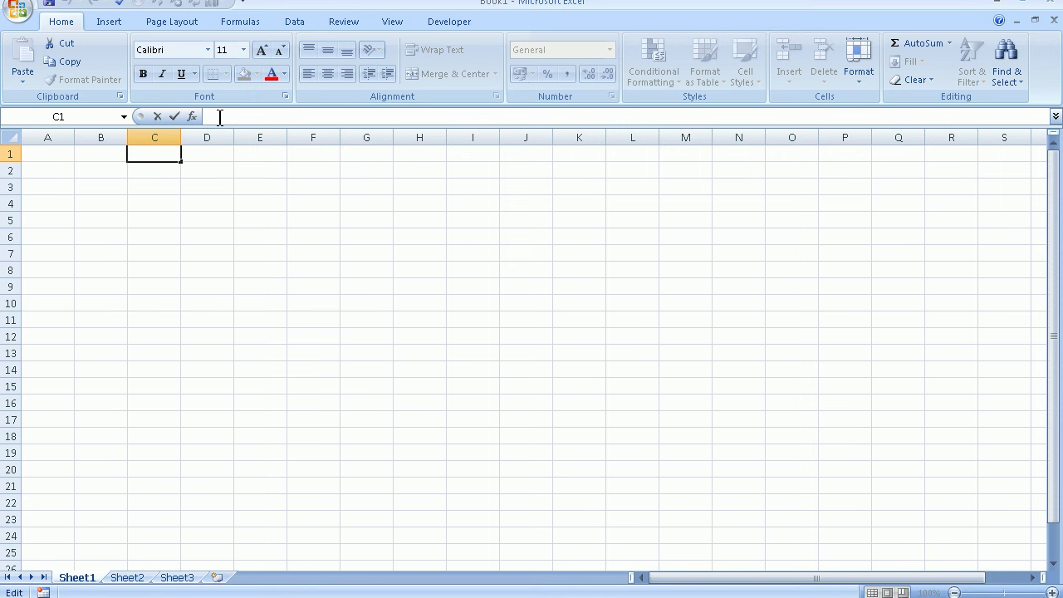
pyautogui.click(44, 153)
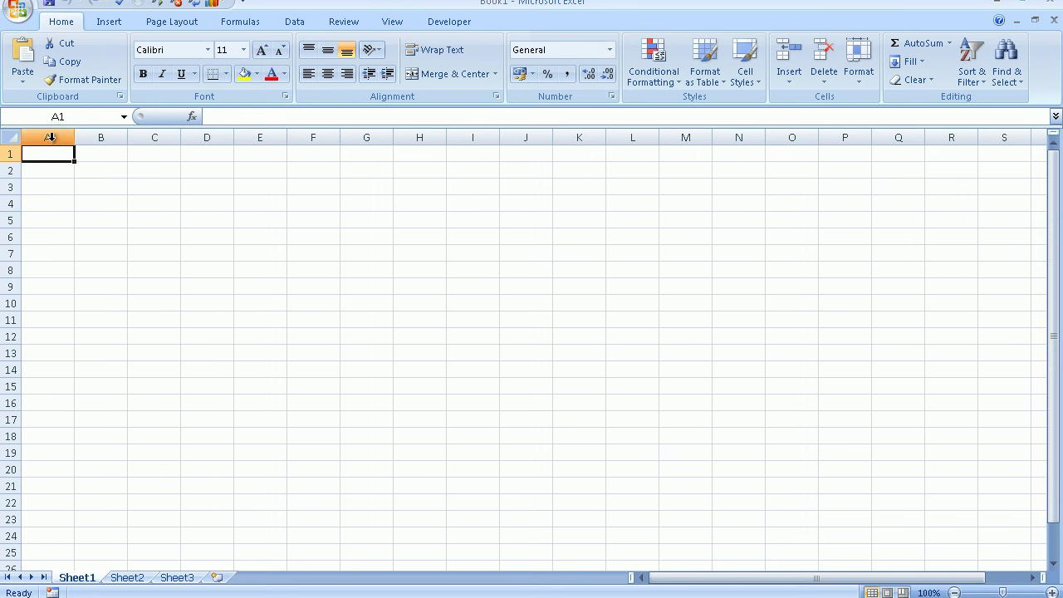
pyautogui.click(47, 137)
pyautogui.click(106, 135)
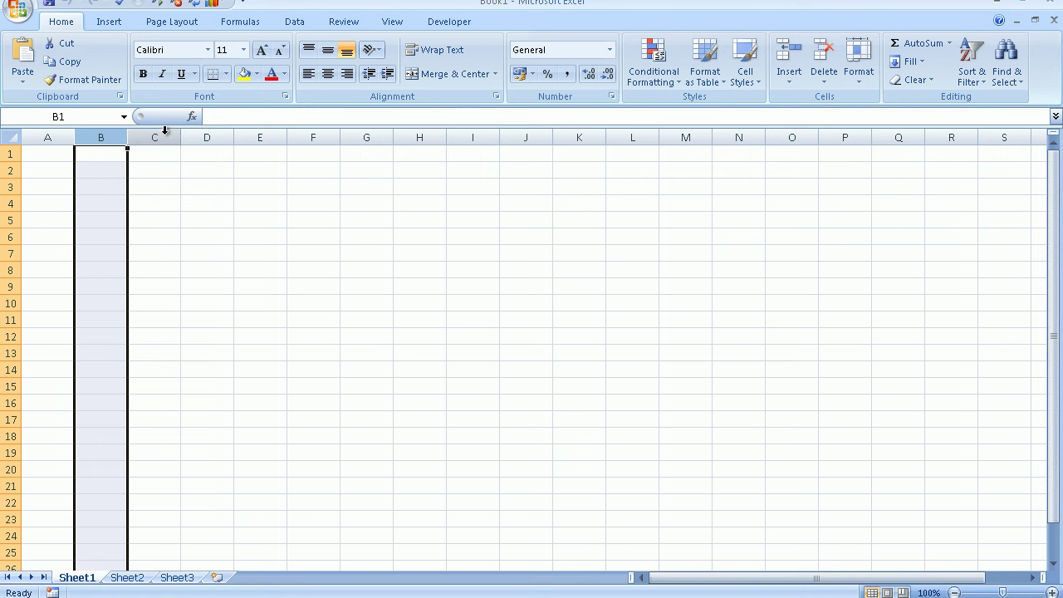
pyautogui.click(159, 136)
pyautogui.click(199, 135)
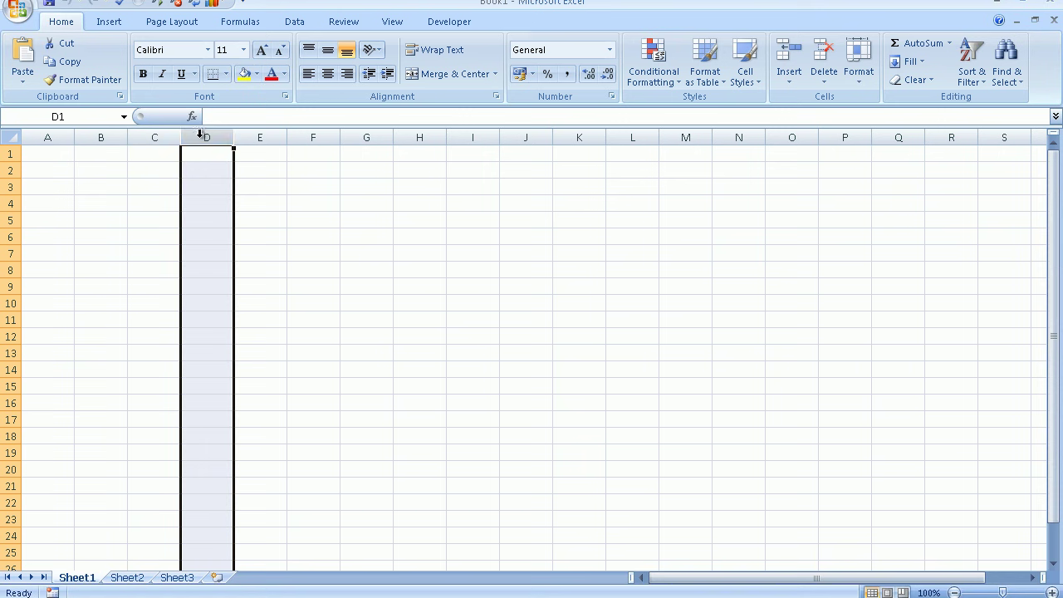
pyautogui.click(50, 151)
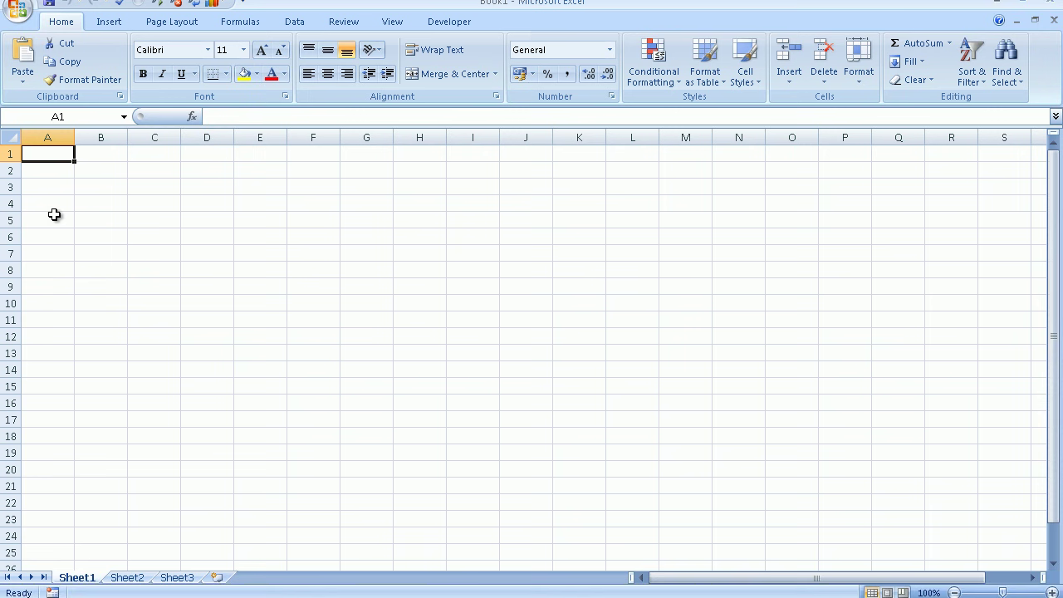
pyautogui.click(10, 154)
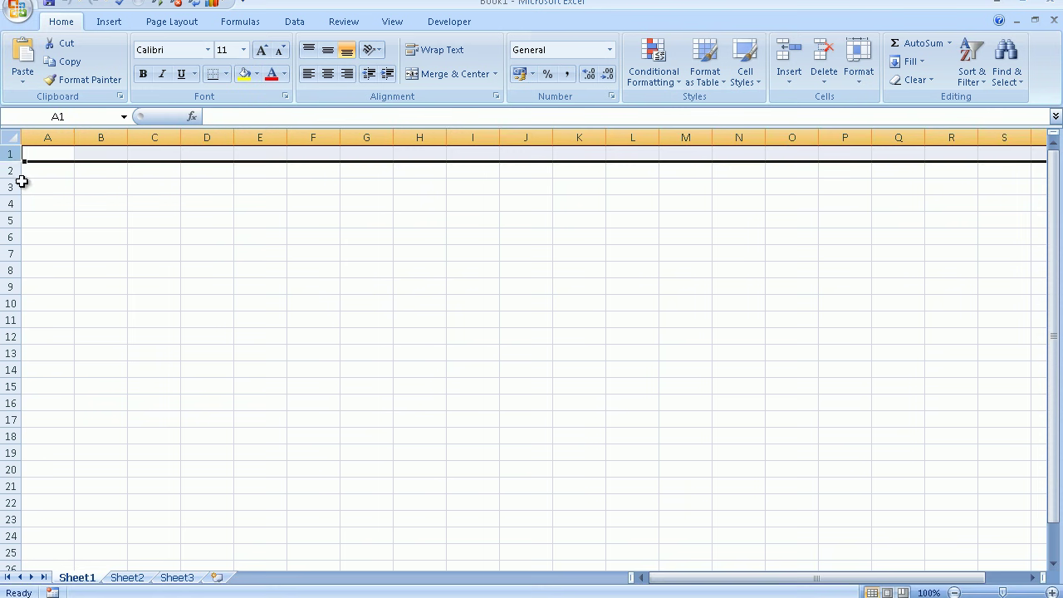
pyautogui.click(10, 170)
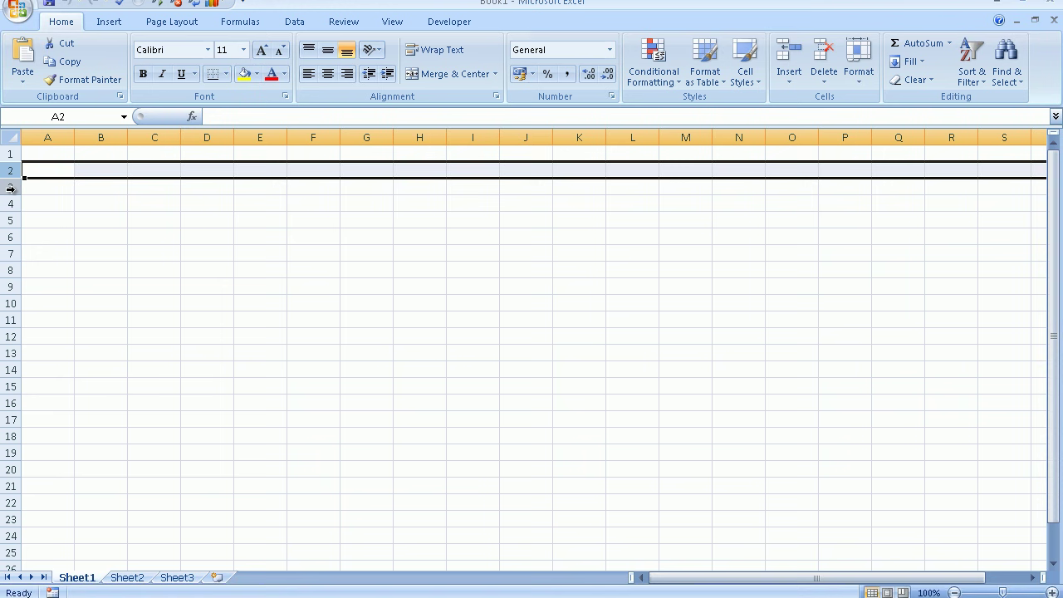
pyautogui.click(10, 188)
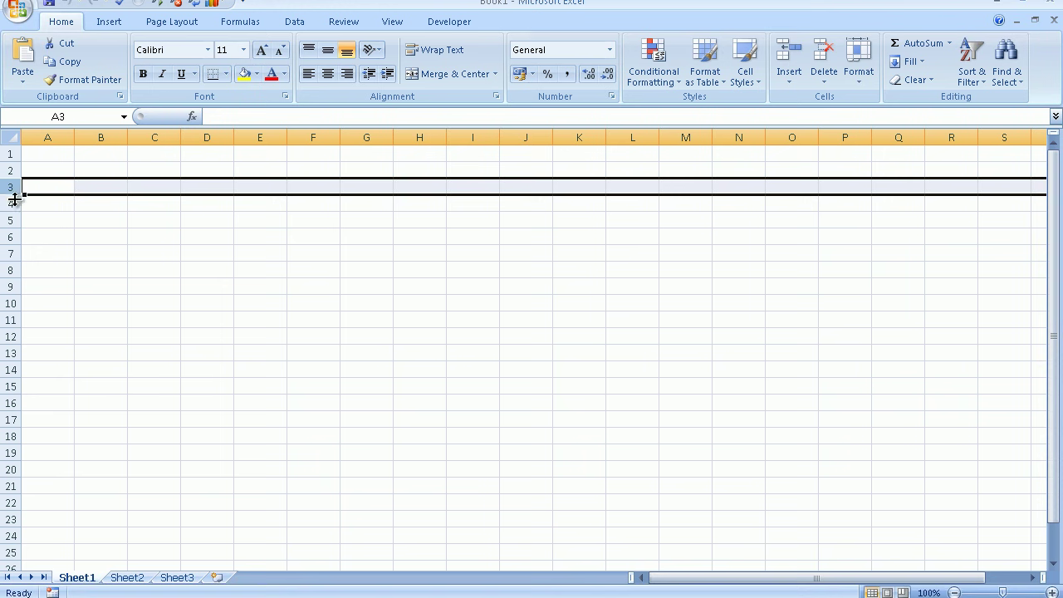
pyautogui.click(10, 204)
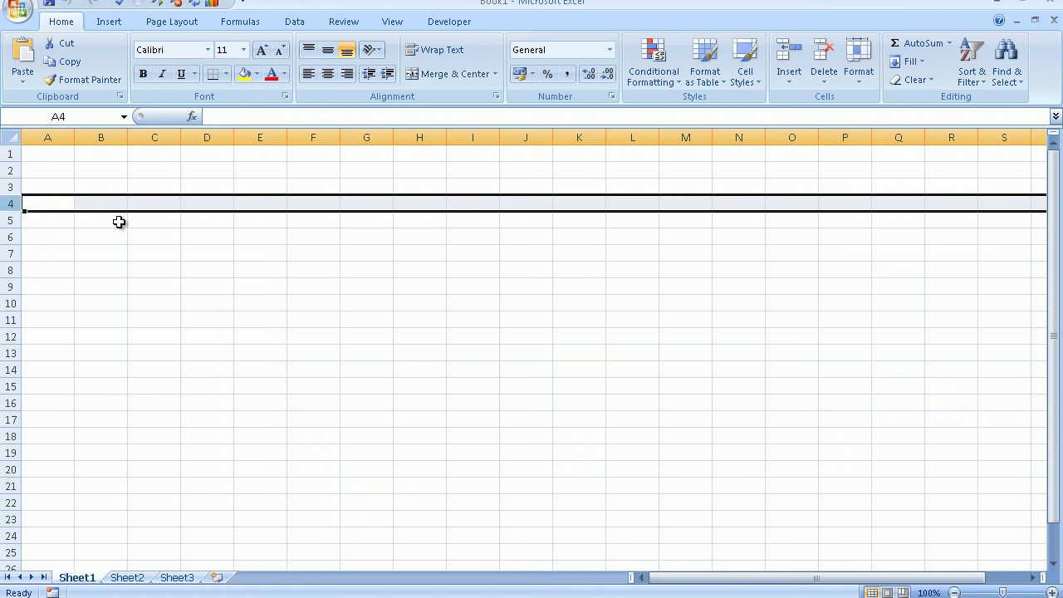
pyautogui.click(45, 150)
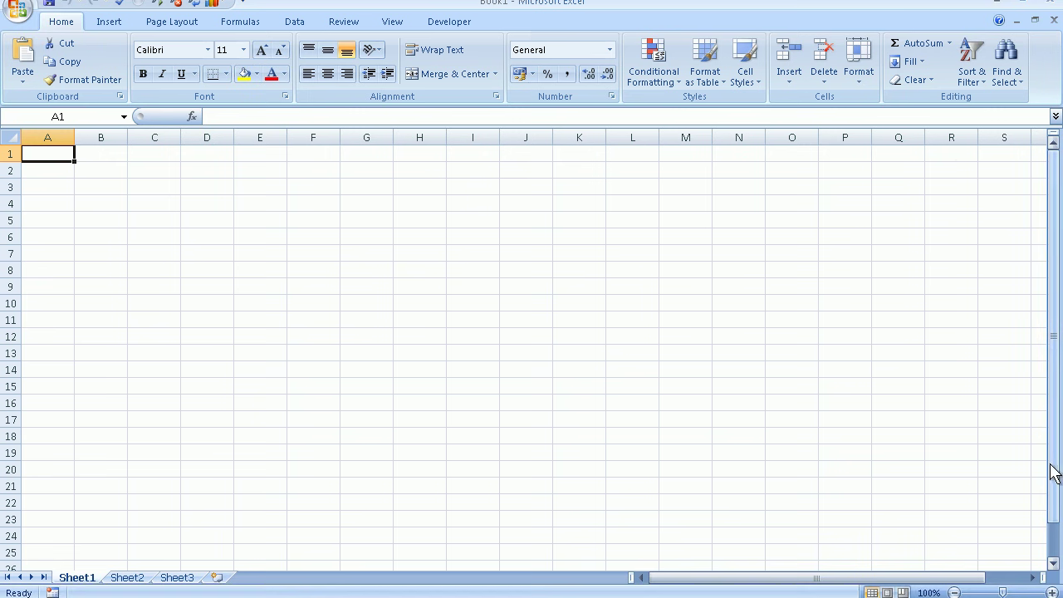
# Scroll Sheet1 back up until row 1 is visible again
pyautogui.scroll(-2, 1056, 568)
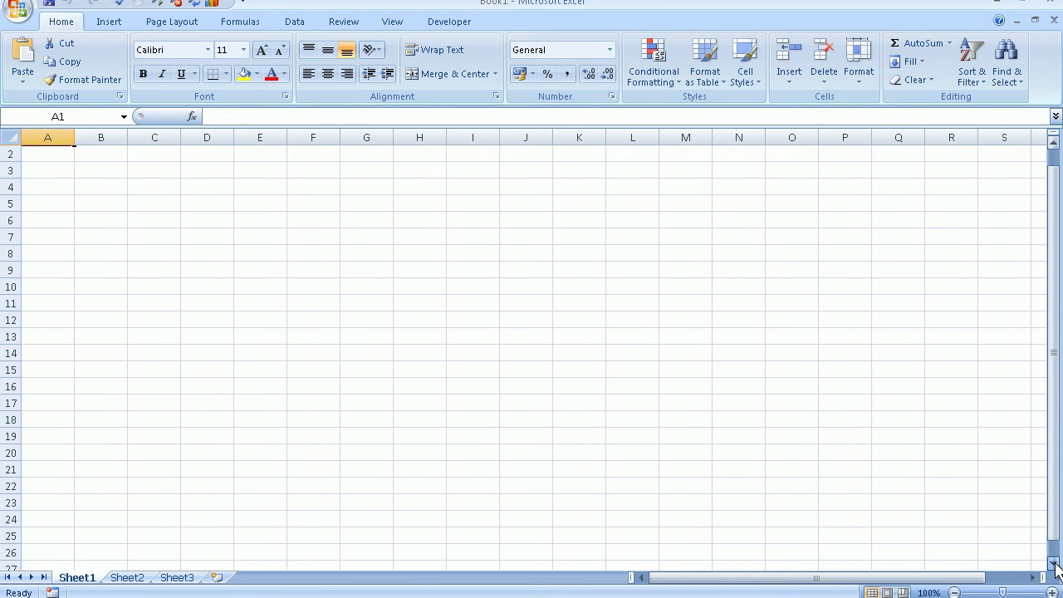
pyautogui.scroll(-11, 1056, 568)
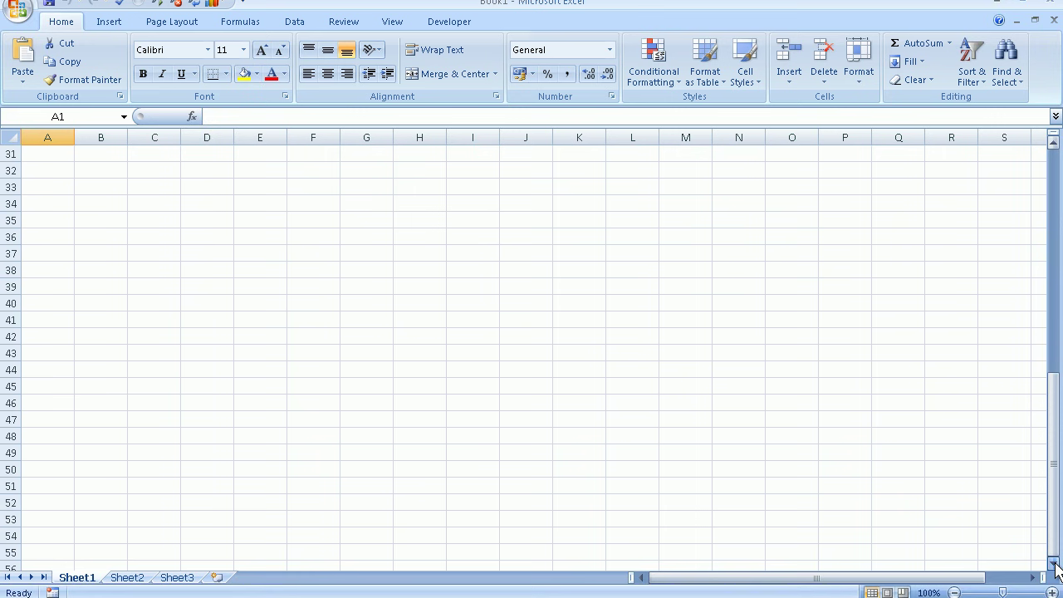
pyautogui.scroll(5, 1053, 398)
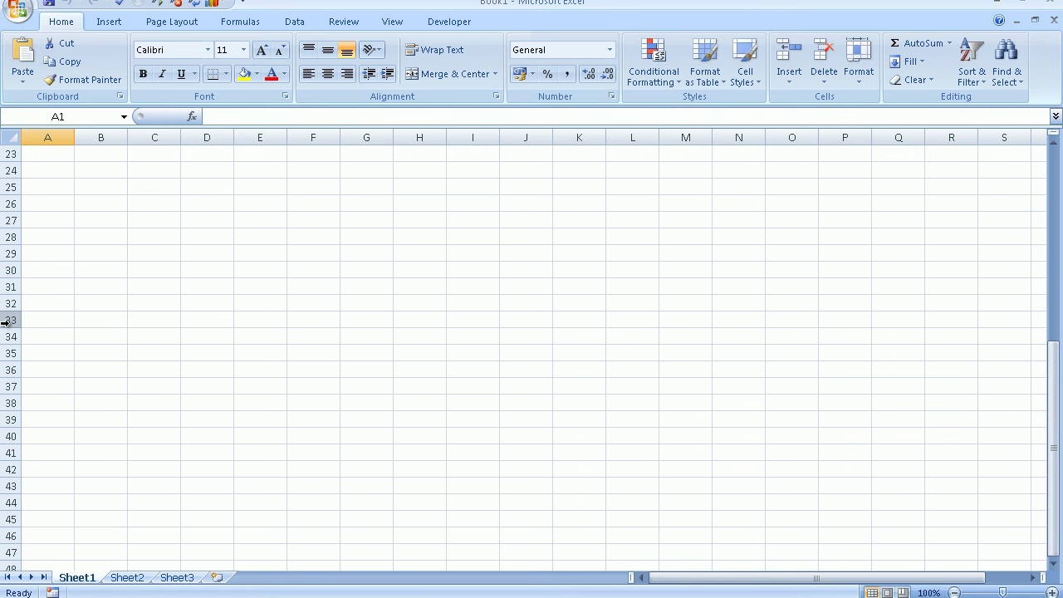
pyautogui.click(1053, 148)
pyautogui.click(1052, 148)
pyautogui.click(1053, 148)
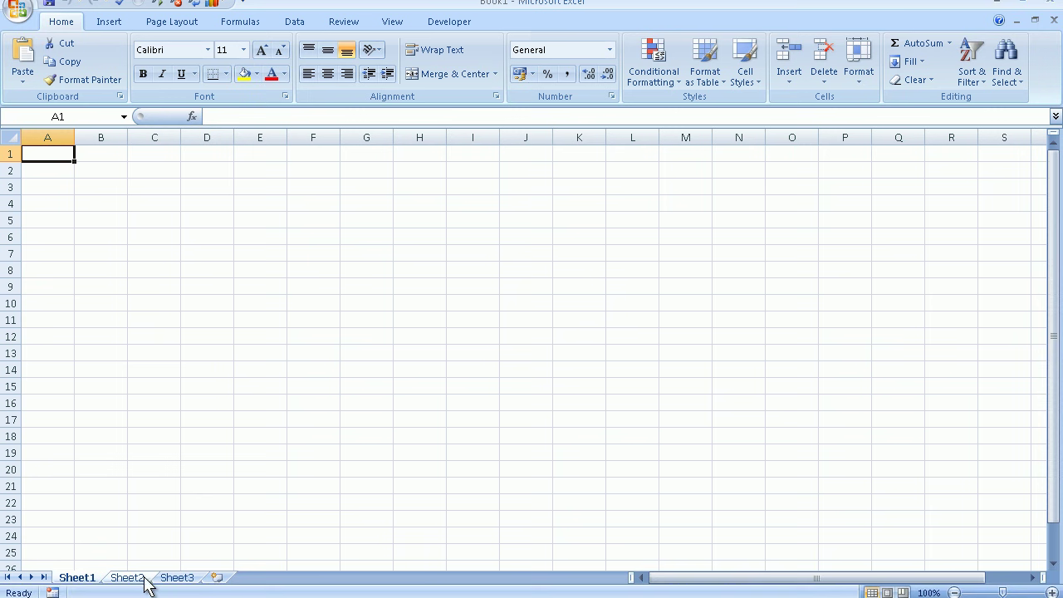
pyautogui.click(136, 581)
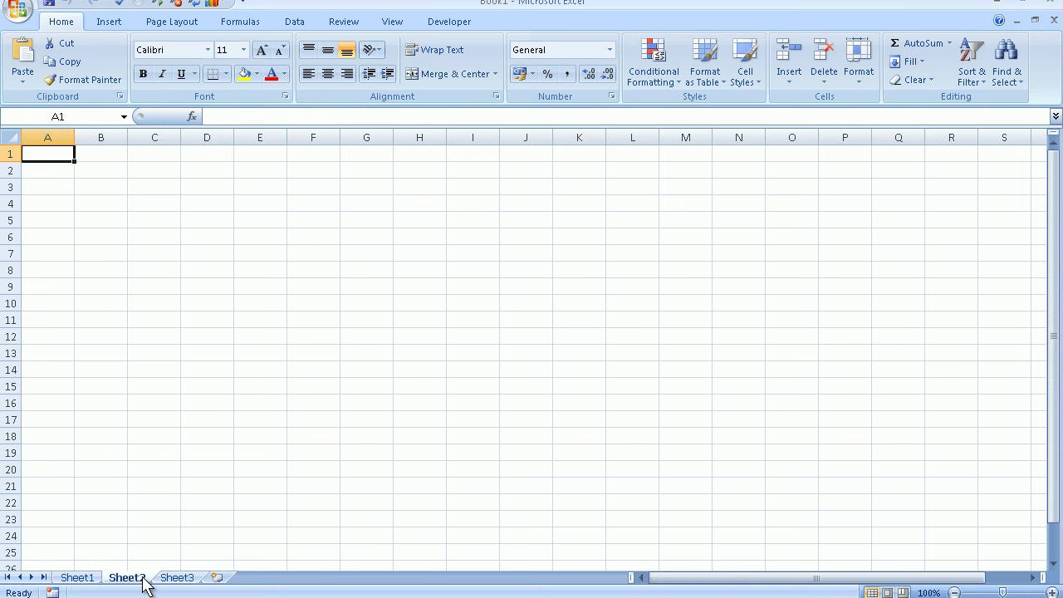
pyautogui.click(172, 579)
pyautogui.click(138, 581)
pyautogui.click(87, 580)
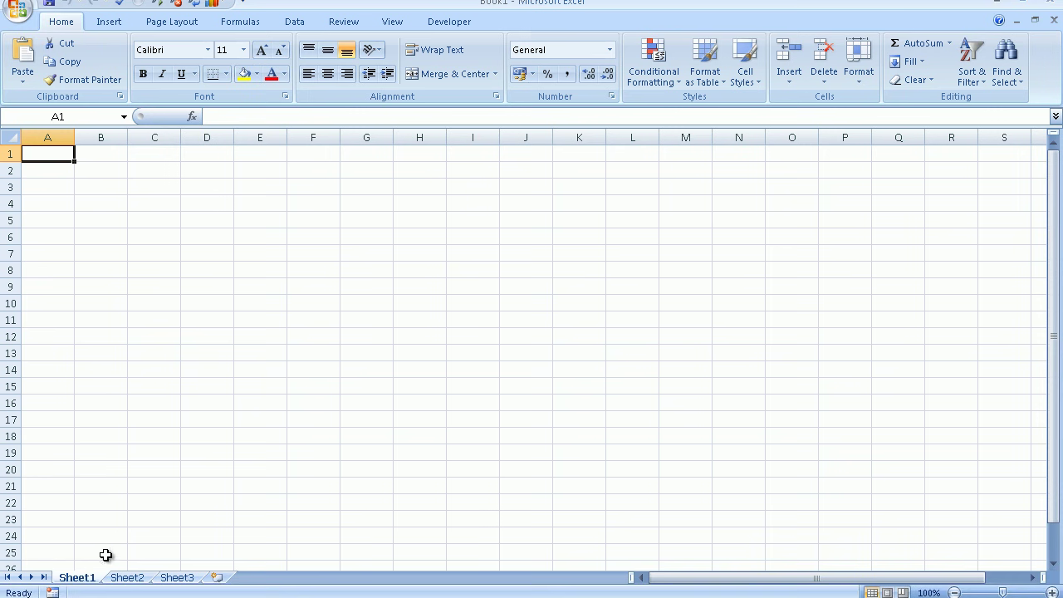
pyautogui.click(121, 579)
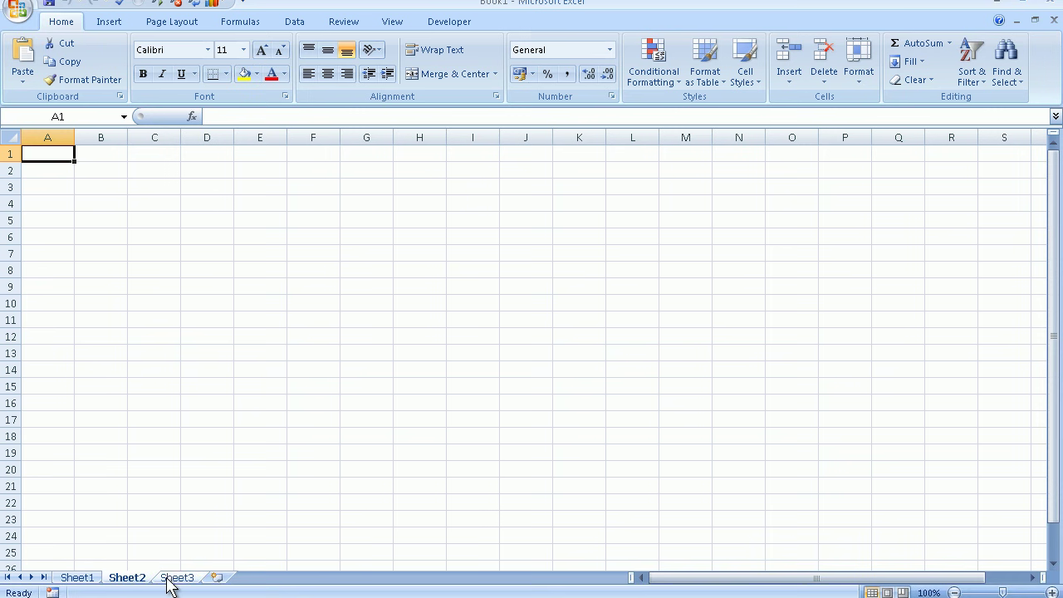
pyautogui.click(175, 581)
pyautogui.click(139, 581)
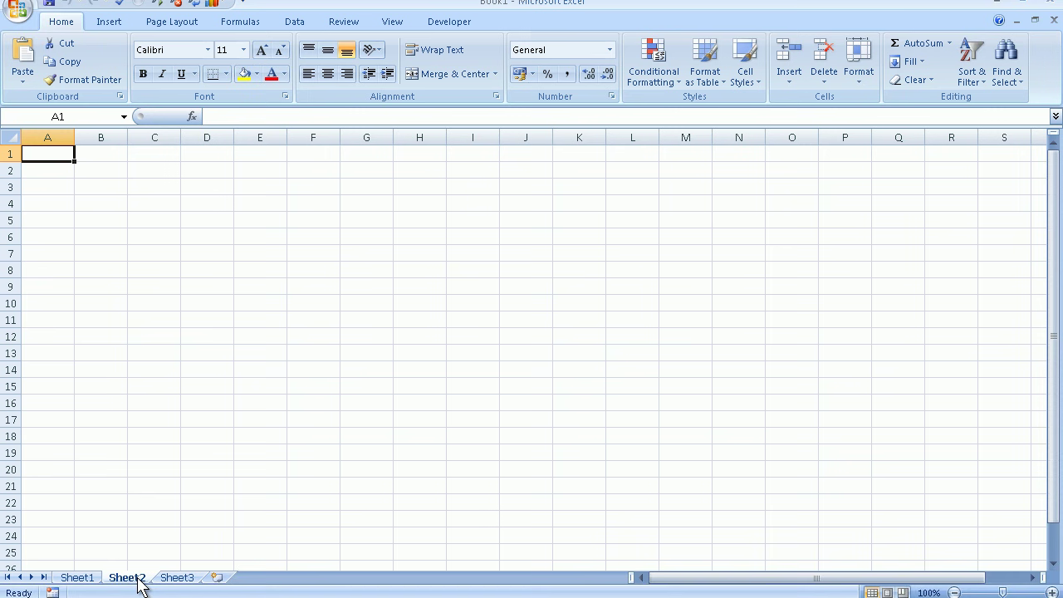
pyautogui.click(83, 581)
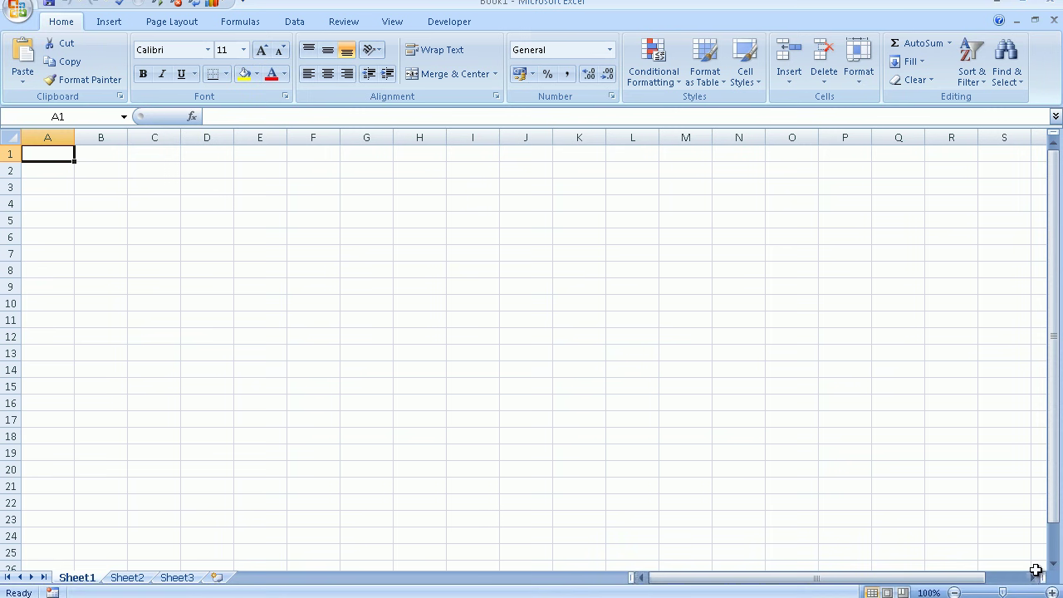
pyautogui.moveTo(1035, 579); pyautogui.dragTo(1034, 581)
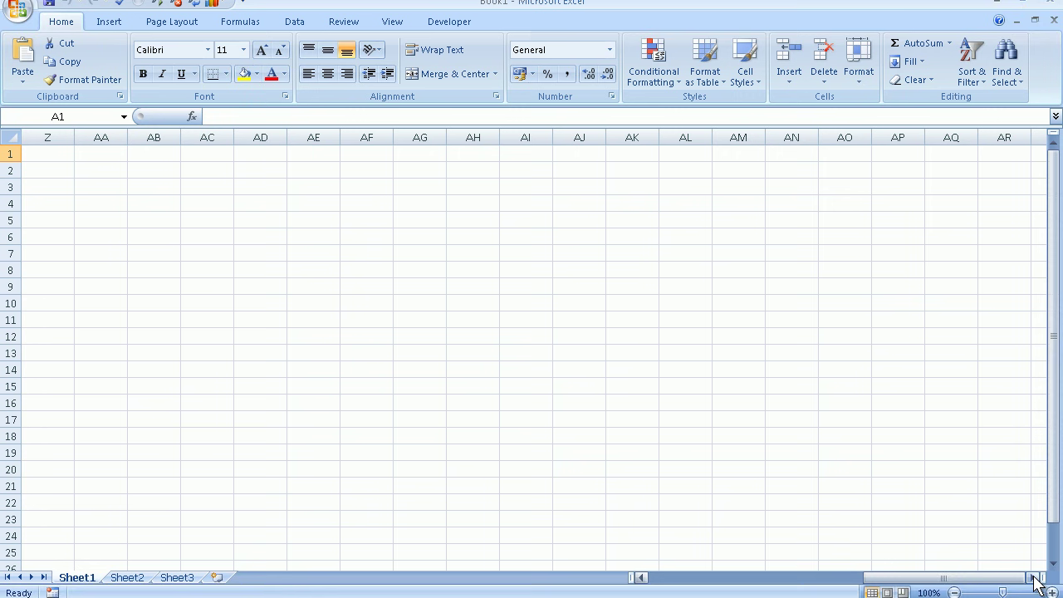
pyautogui.click(643, 578)
pyautogui.moveTo(643, 579); pyautogui.dragTo(644, 579)
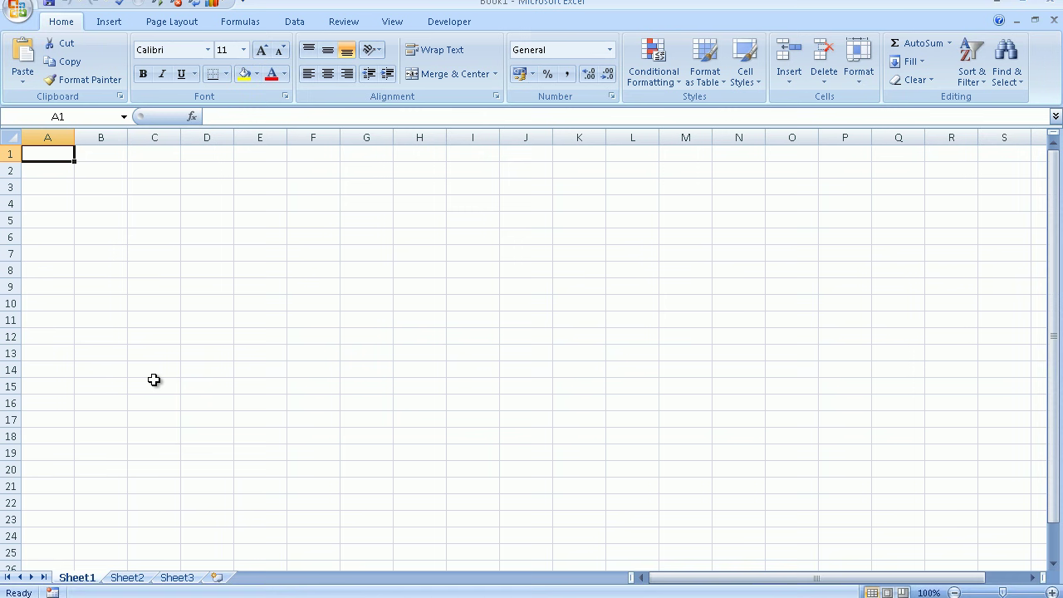
# Enter the headers Products in A1 and Monday in B1
pyautogui.write('Products')
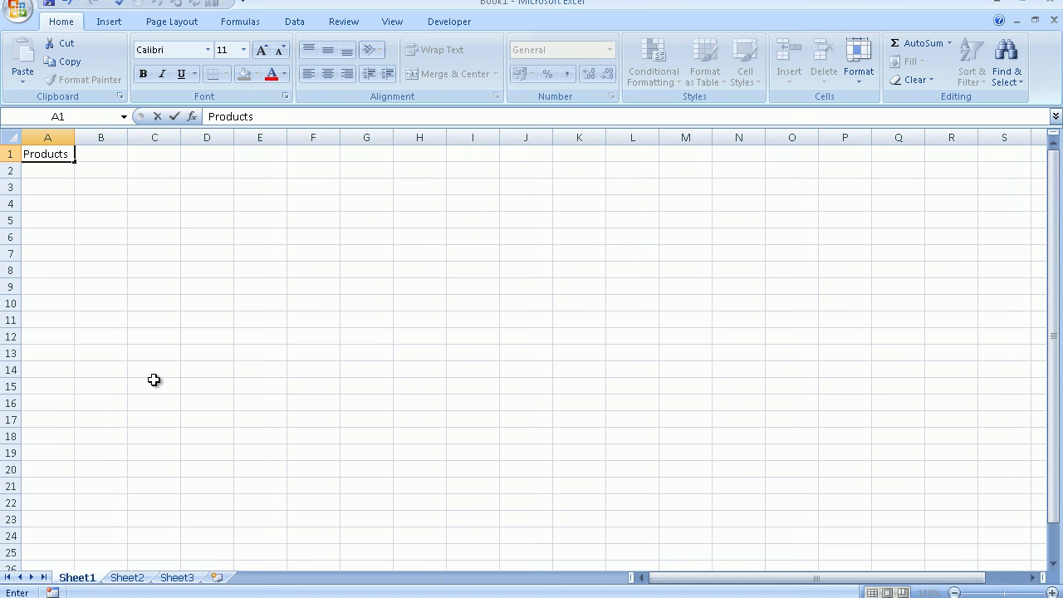
pyautogui.press('Tab')
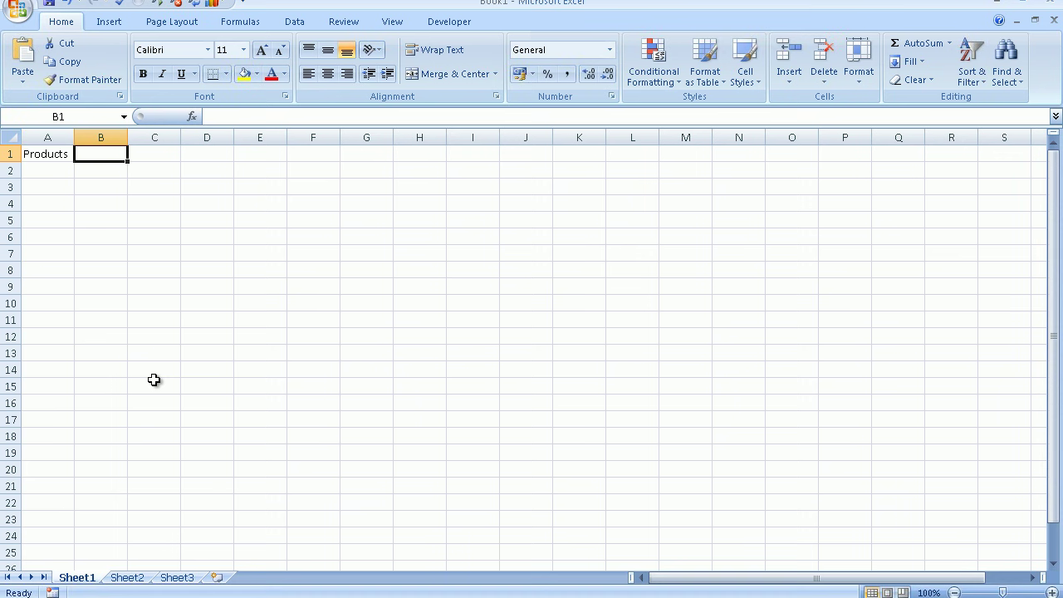
pyautogui.write('M')
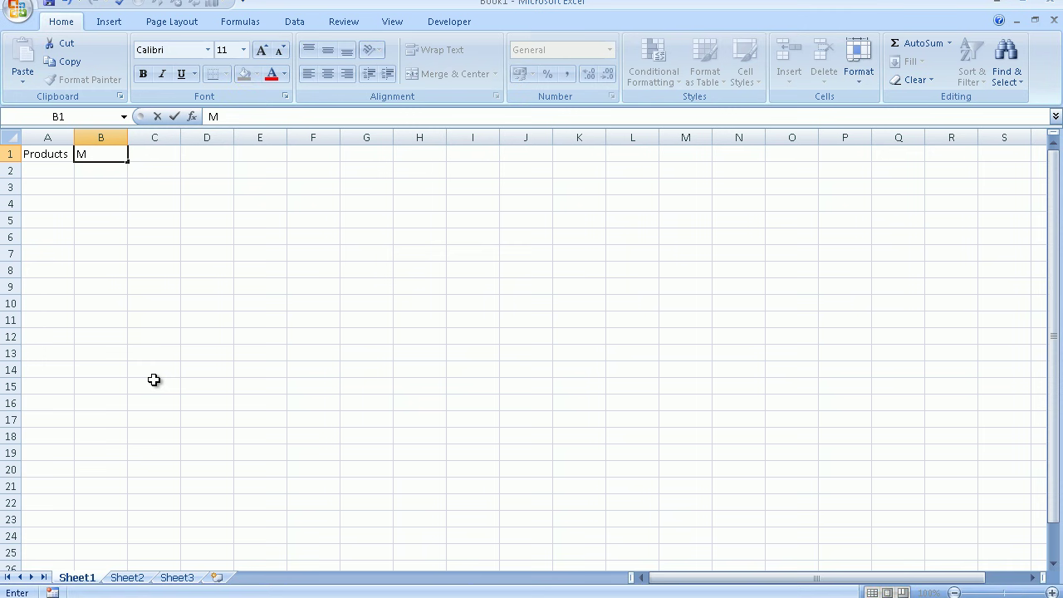
pyautogui.write('onday')
pyautogui.click(161, 213)
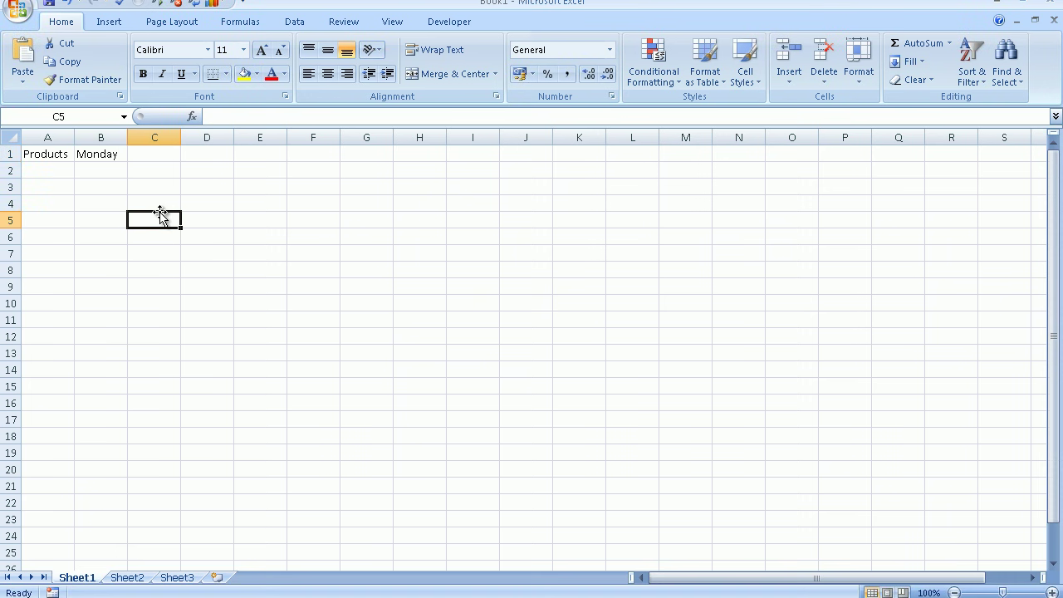
# Fill Tuesday through Saturday into C1:G1 from Monday, and widen column D for Wednesday
pyautogui.click(96, 157)
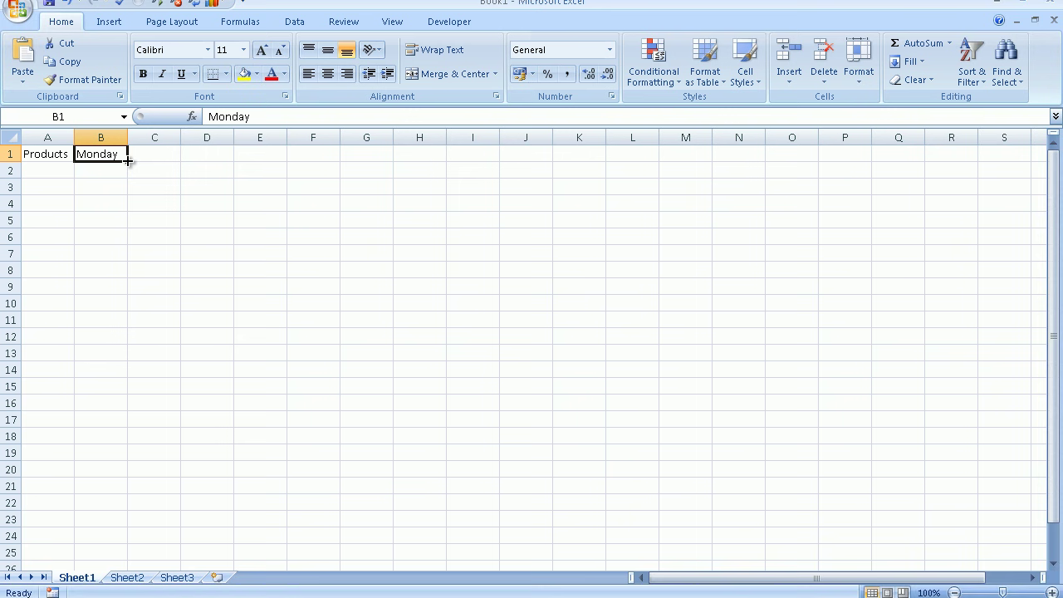
pyautogui.moveTo(127, 160); pyautogui.dragTo(238, 165)
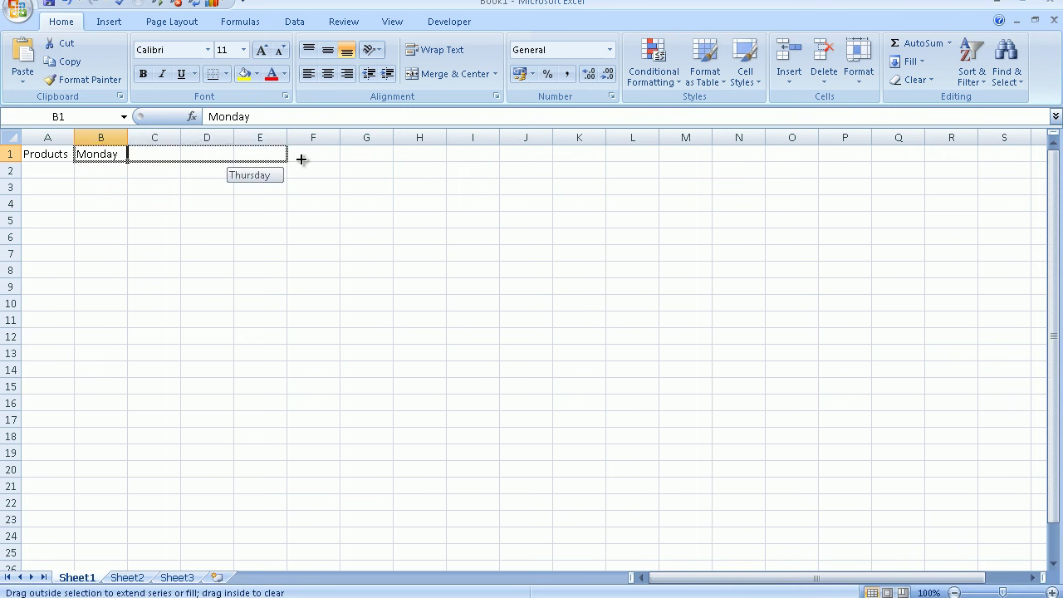
pyautogui.moveTo(301, 159); pyautogui.dragTo(372, 155)
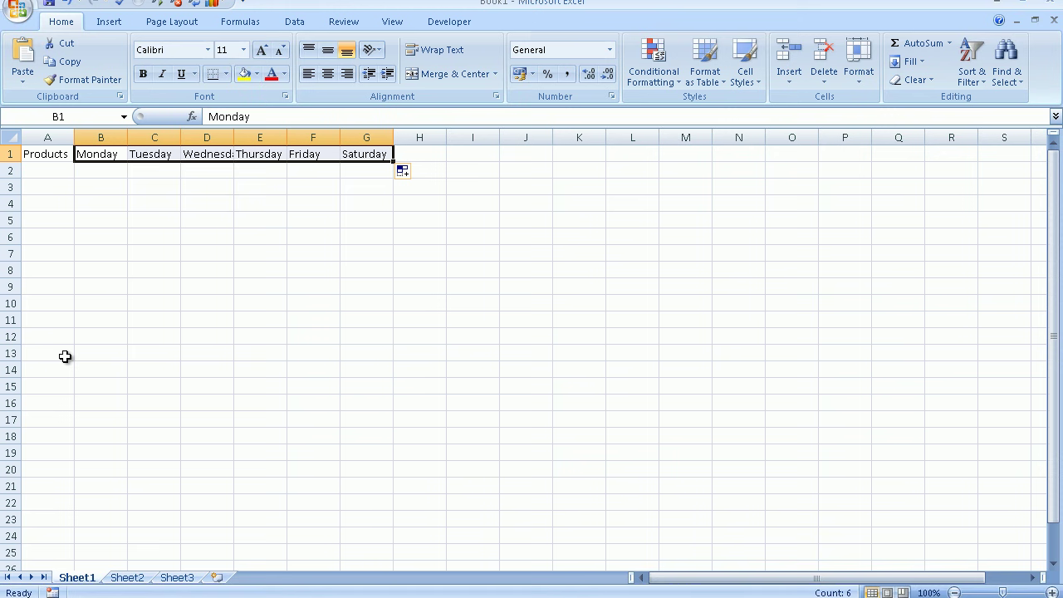
pyautogui.moveTo(232, 137); pyautogui.dragTo(254, 135)
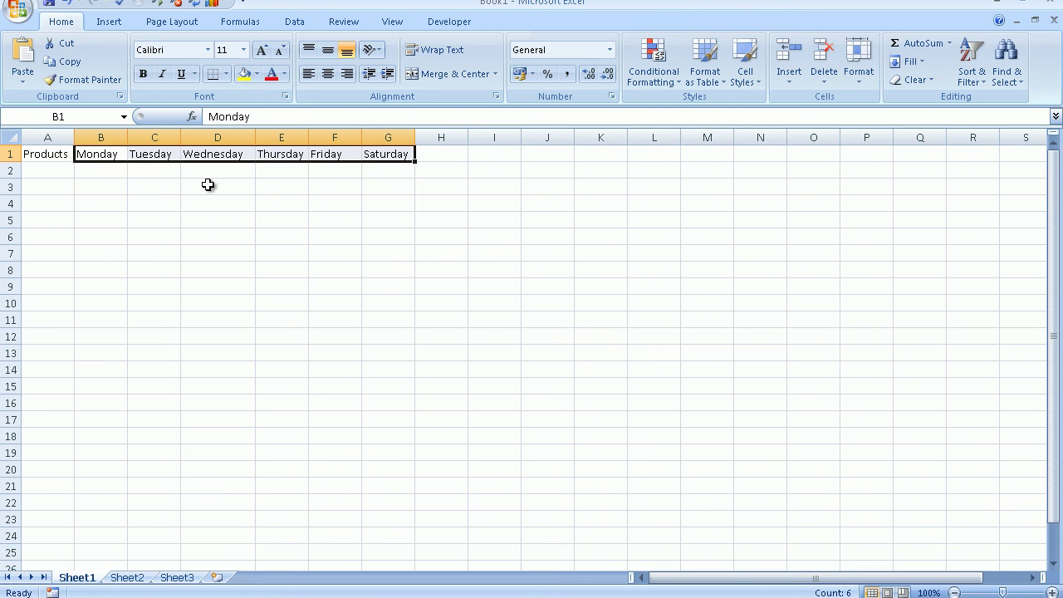
pyautogui.click(388, 156)
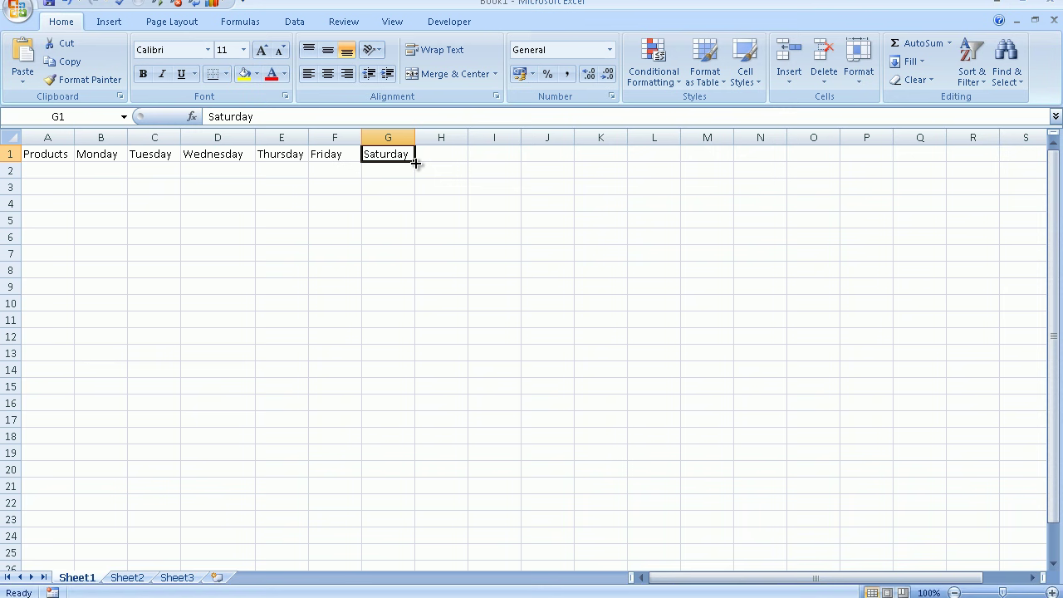
pyautogui.moveTo(415, 164); pyautogui.dragTo(422, 356)
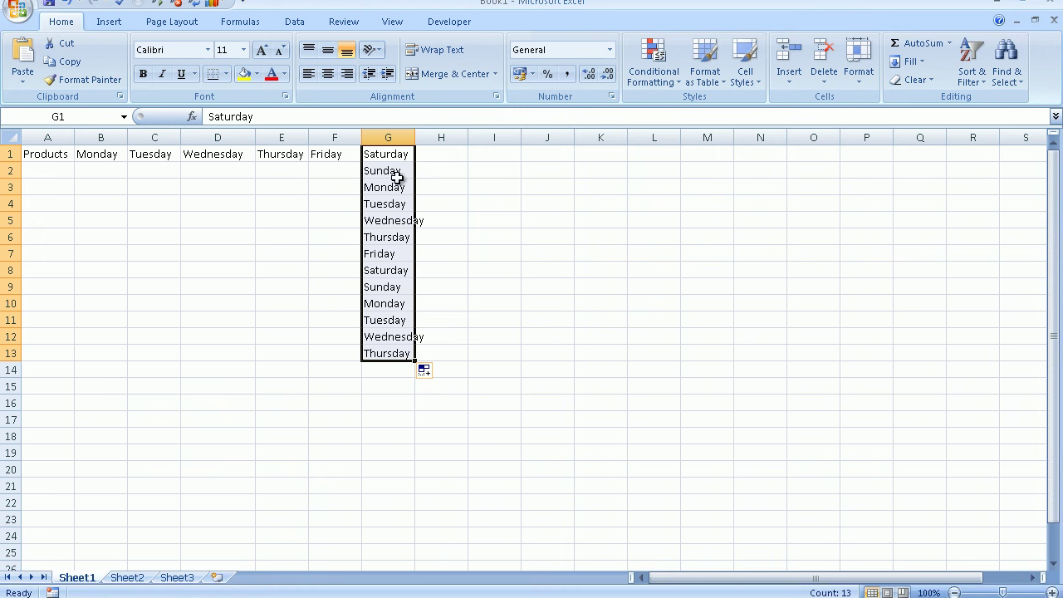
pyautogui.moveTo(396, 172); pyautogui.dragTo(399, 349)
pyautogui.press('Delete')
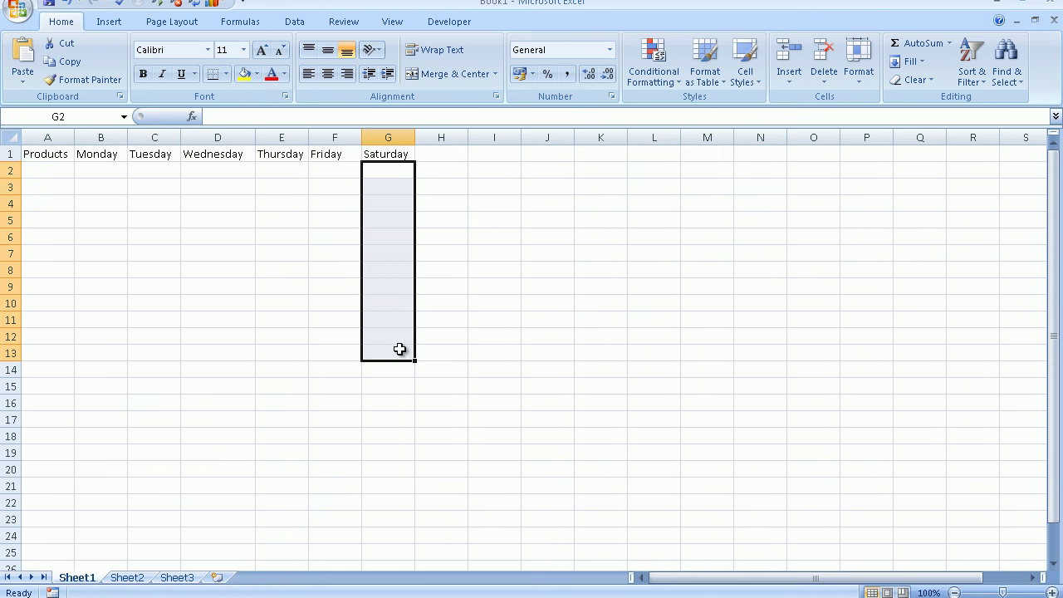
# Type Apples, Oranges, Potatoes and Carrots down cells A2:A5
pyautogui.click(53, 167)
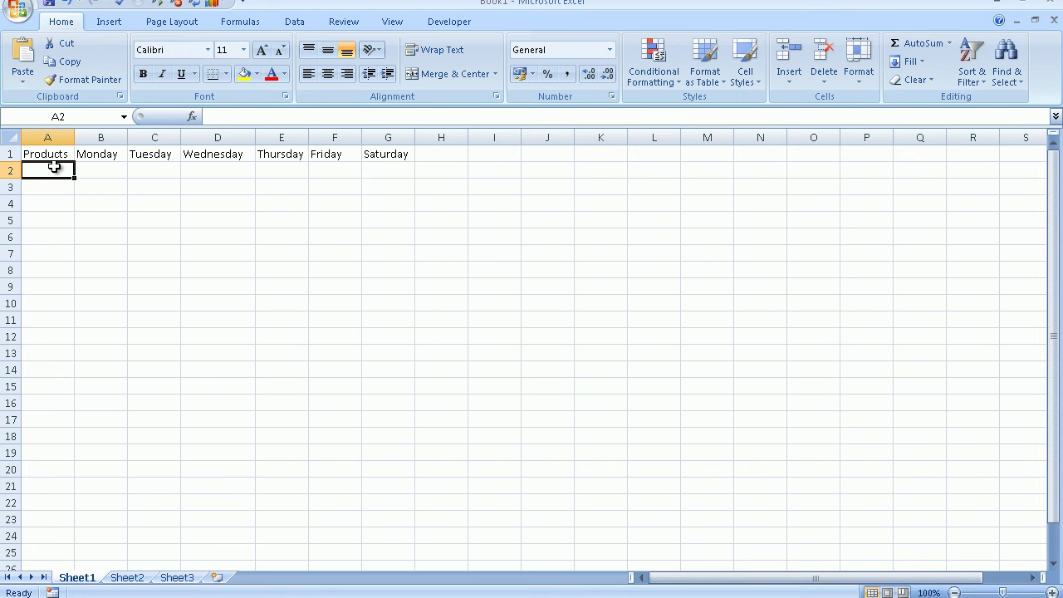
pyautogui.write('Apples')
pyautogui.press('Return')
pyautogui.write('Oranges')
pyautogui.press('Return')
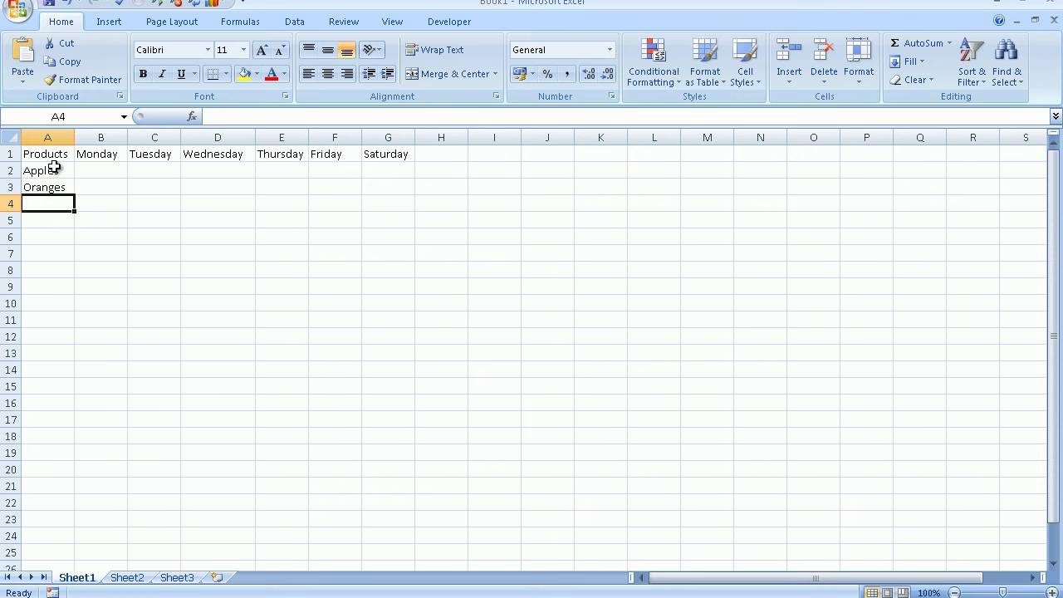
pyautogui.write('Potatoes')
pyautogui.press('Return')
pyautogui.write('Carrots')
pyautogui.press('Return')
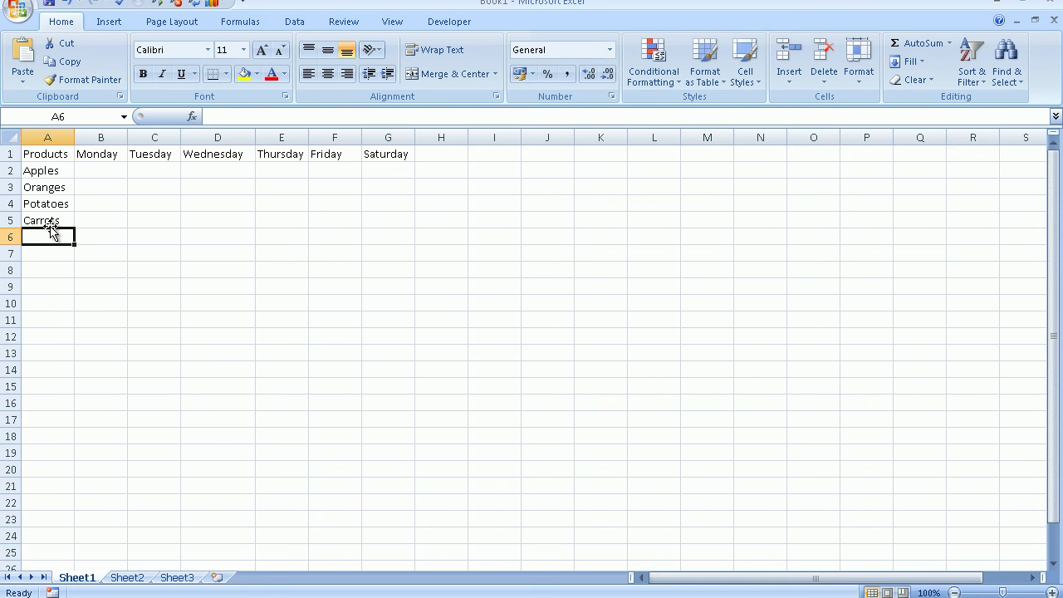
# Enter the Monday figures 123, 234, 234, 234 in B2:B5
pyautogui.click(106, 166)
pyautogui.write('123')
pyautogui.press('Return')
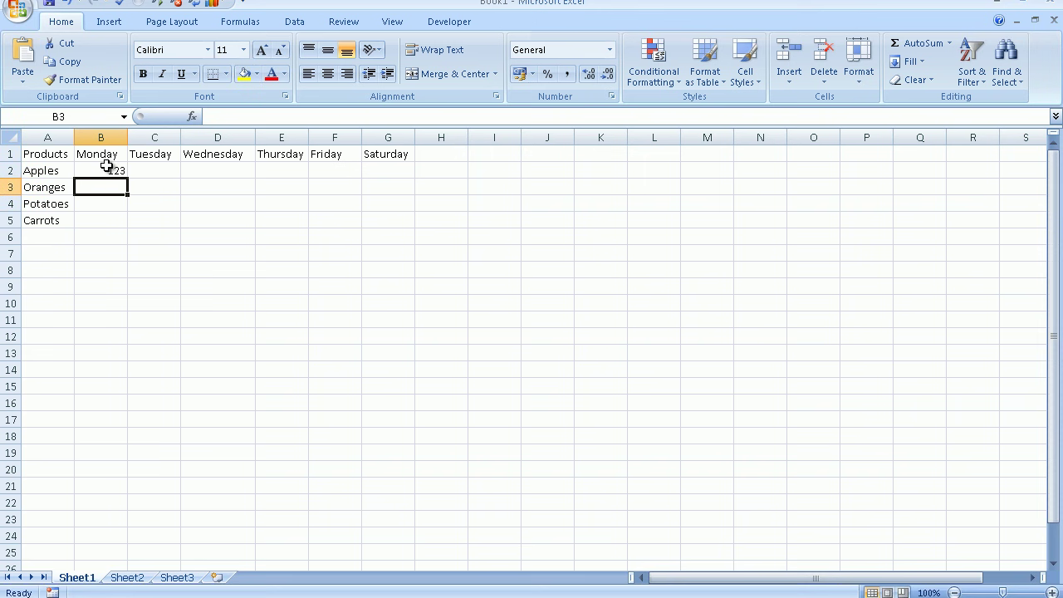
pyautogui.write('234')
pyautogui.press('Return')
pyautogui.write('234')
pyautogui.press('Return')
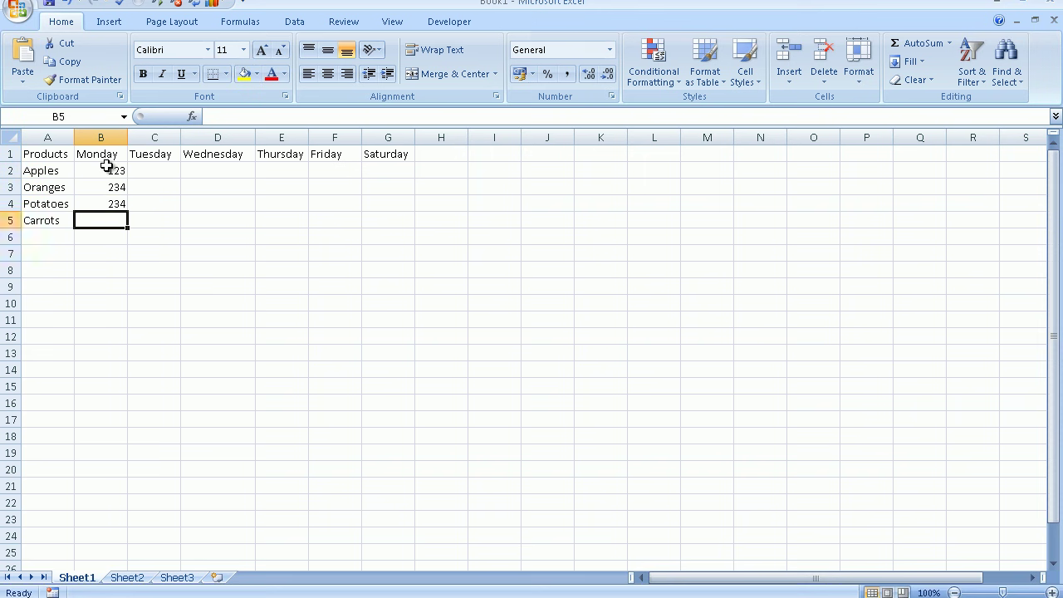
pyautogui.write('234')
pyautogui.press('Return')
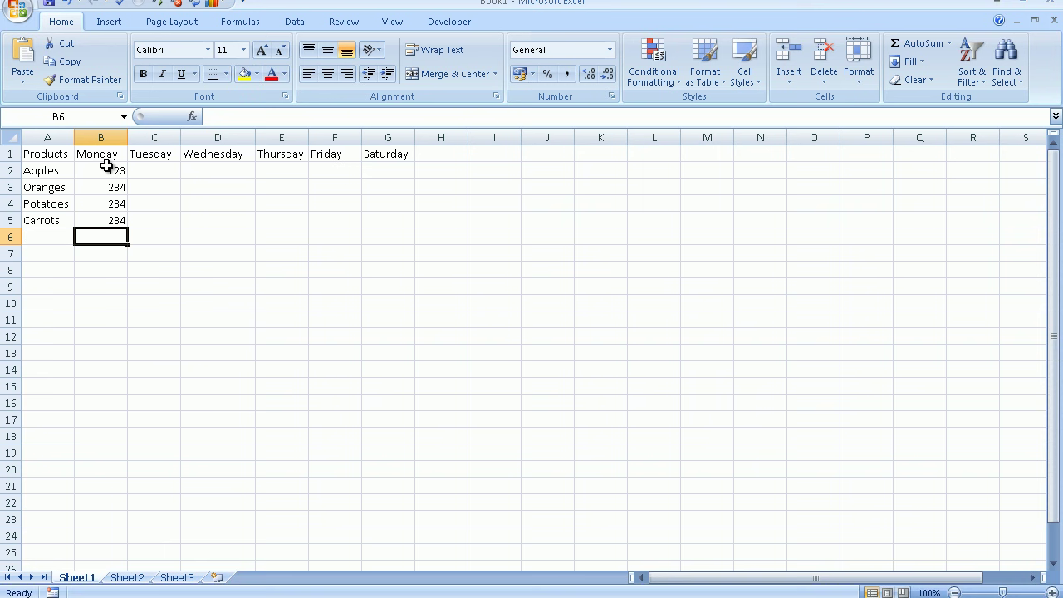
# Enter the remaining Apples figures 123, 234, 345, 234, 234 across C2:G2
pyautogui.click(147, 168)
pyautogui.write('123')
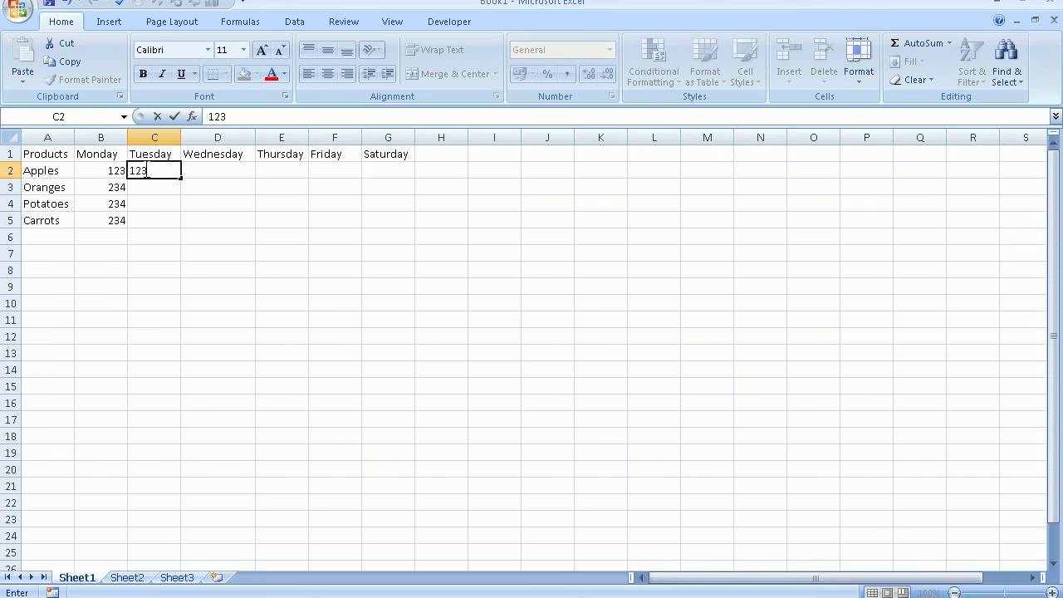
pyautogui.press('Tab')
pyautogui.write('234')
pyautogui.press('Tab')
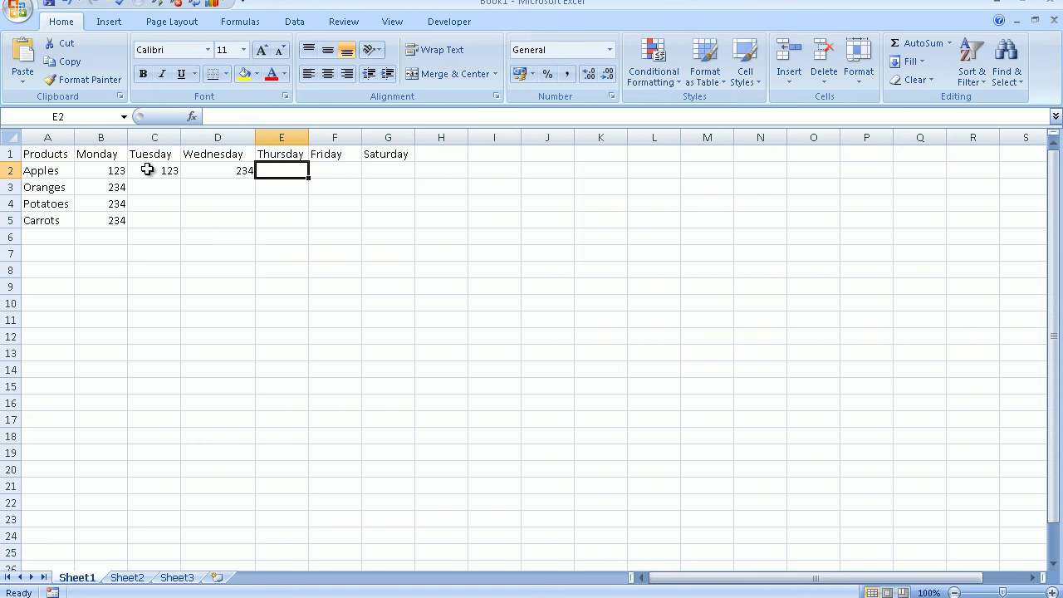
pyautogui.write('345')
pyautogui.press('Tab')
pyautogui.write('234')
pyautogui.press('Tab')
pyautogui.write('234')
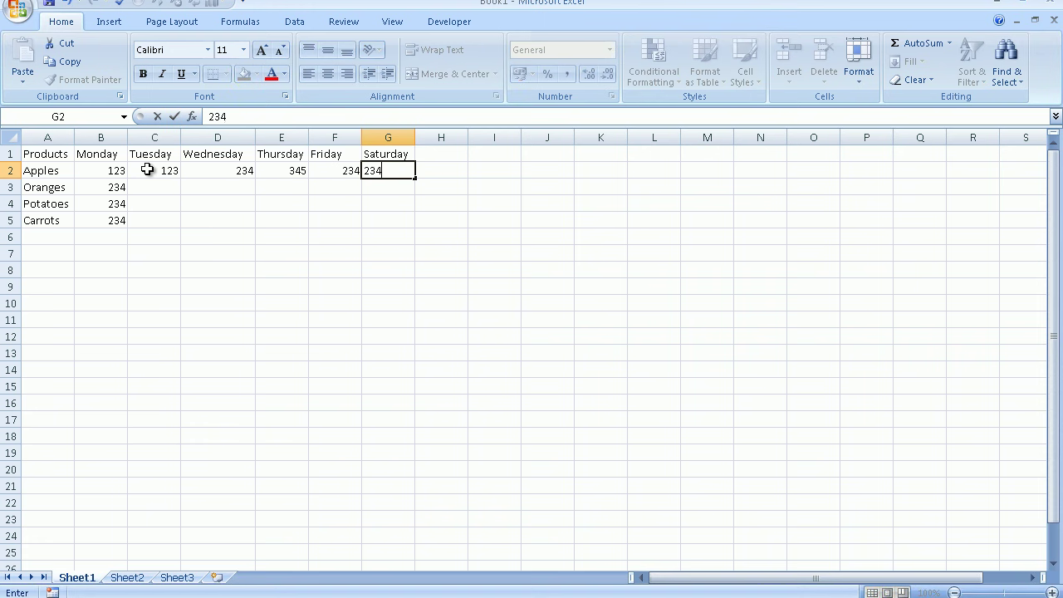
pyautogui.press('Tab')
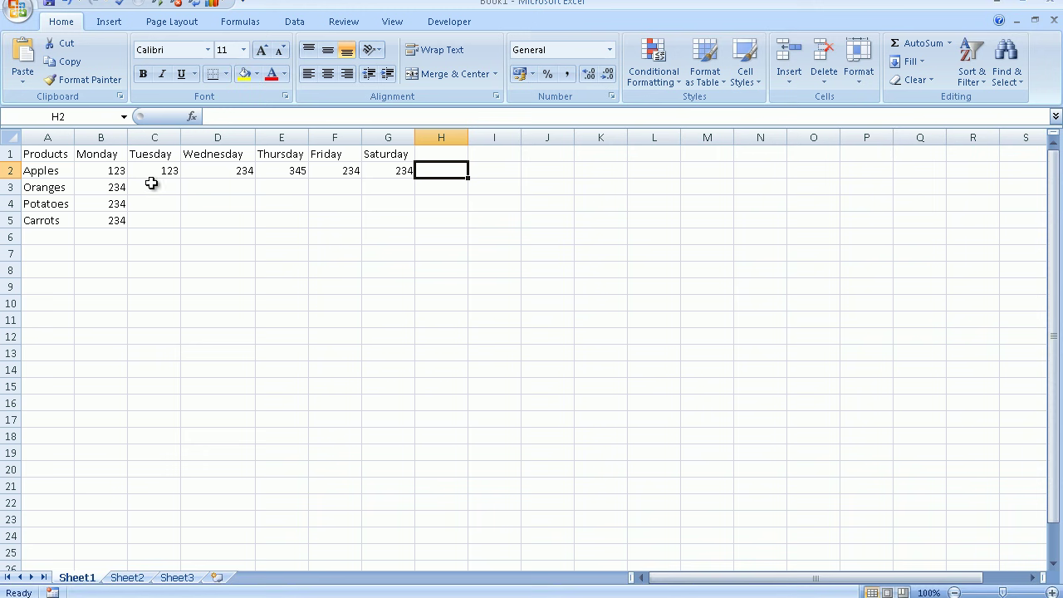
# Enter the Tuesday figures 234, 567, 345 for Oranges, Potatoes and Carrots in C3:C5
pyautogui.click(151, 187)
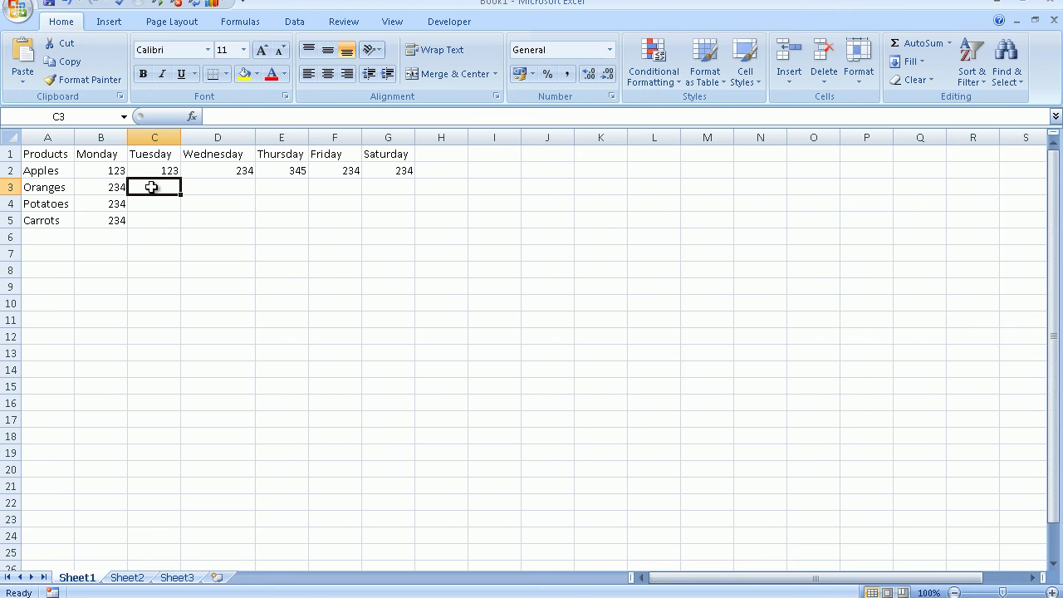
pyautogui.write('234')
pyautogui.press('Return')
pyautogui.write('567')
pyautogui.press('Return')
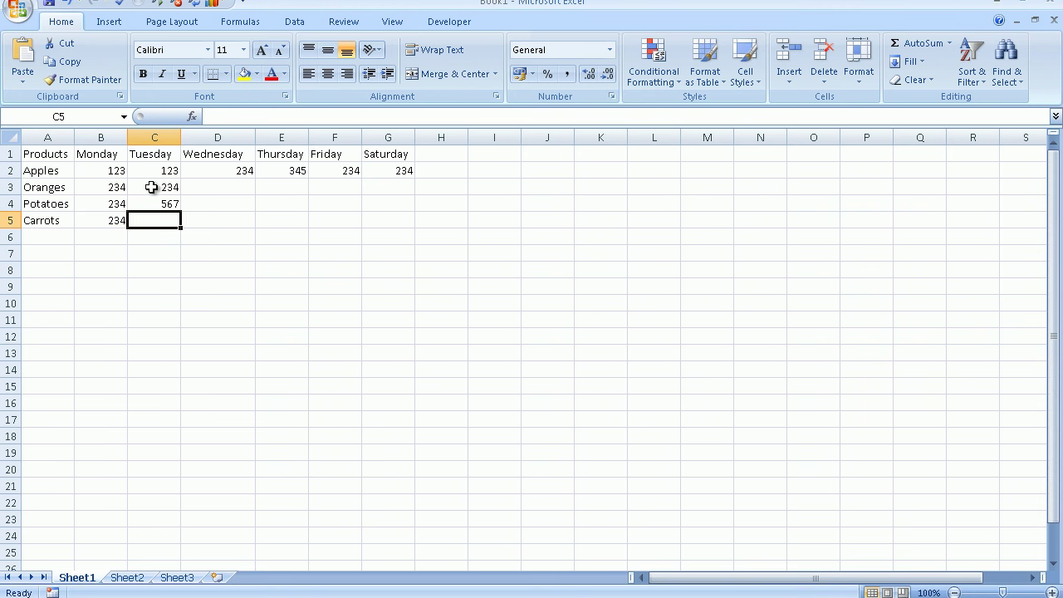
pyautogui.write('345')
pyautogui.press('Return')
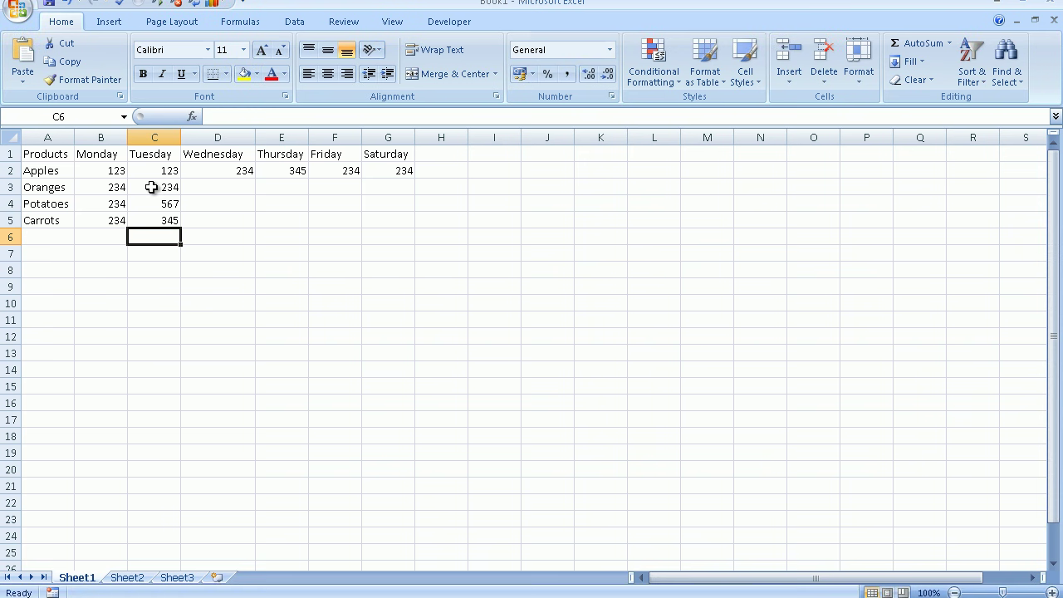
# Enter the Wednesday figures 345, 67, 567 for Oranges, Potatoes and Carrots in D3:D5
pyautogui.click(211, 182)
pyautogui.write('345')
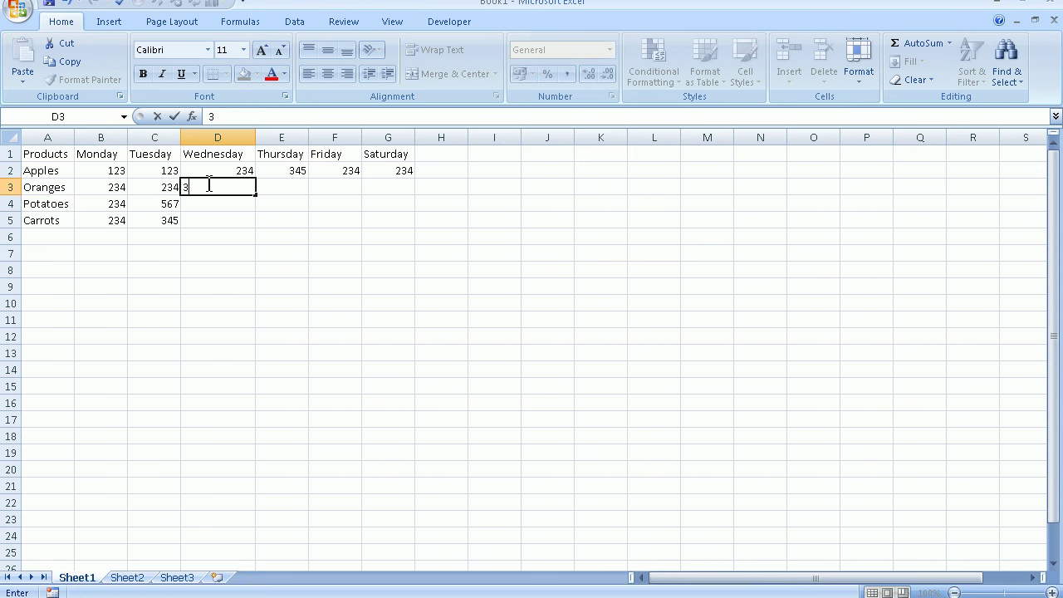
pyautogui.press('Return')
pyautogui.write('67')
pyautogui.press('Return')
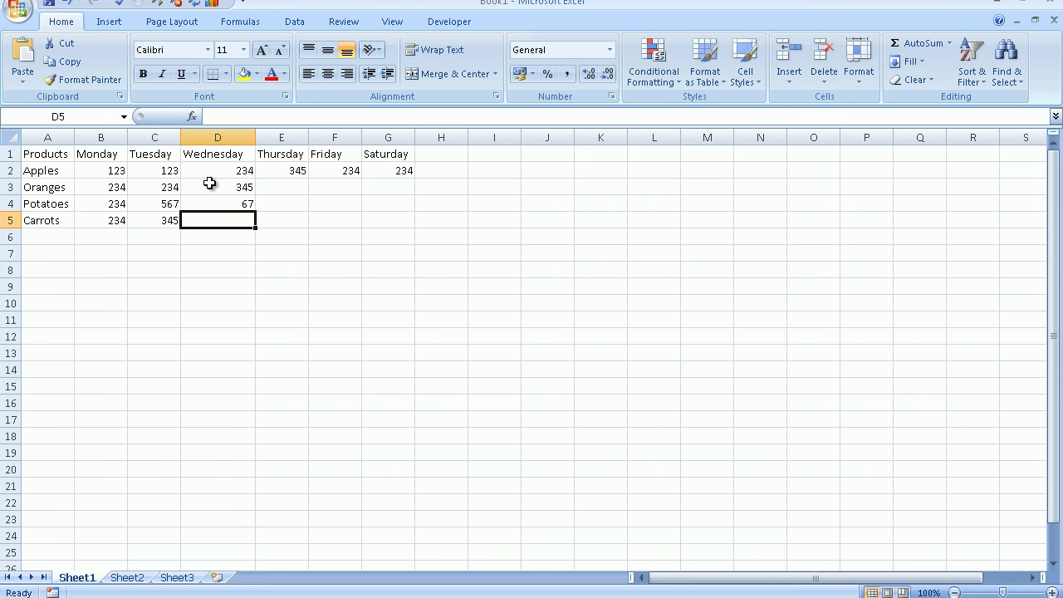
pyautogui.write('567')
pyautogui.press('Return')
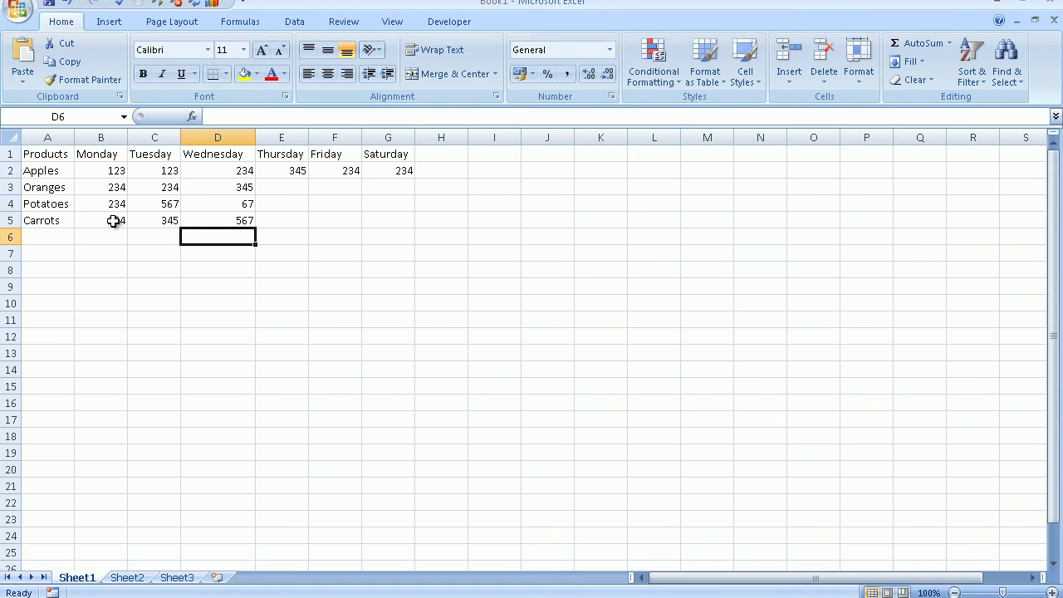
# Label cell A6 as Total
pyautogui.click(51, 235)
pyautogui.write('Tota')
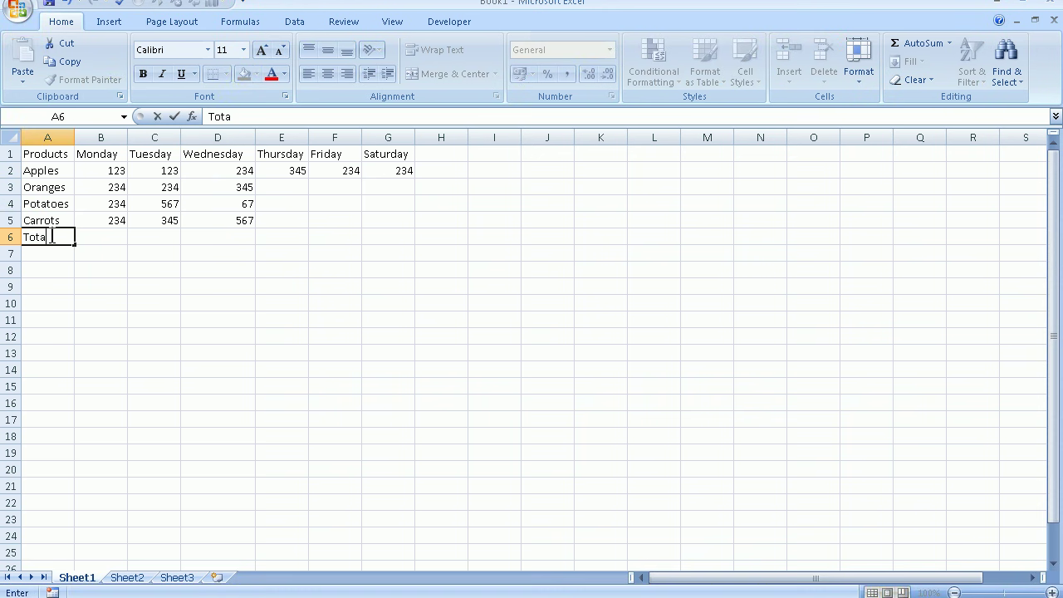
pyautogui.write('l')
pyautogui.press('Tab')
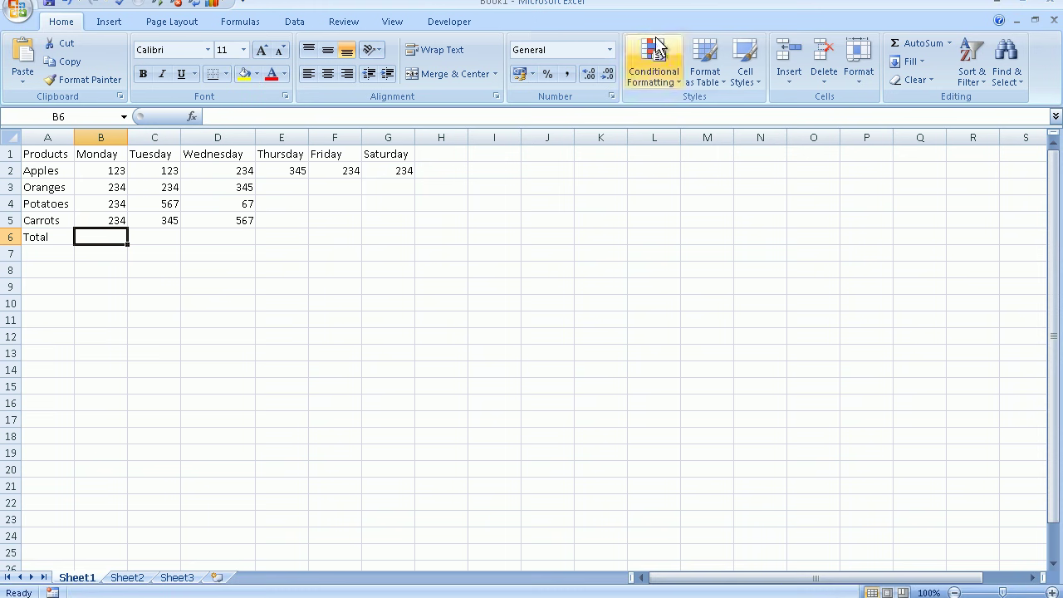
# AutoSum the Monday figures into B6 as =SUM(B2:B5), giving 825
pyautogui.click(910, 49)
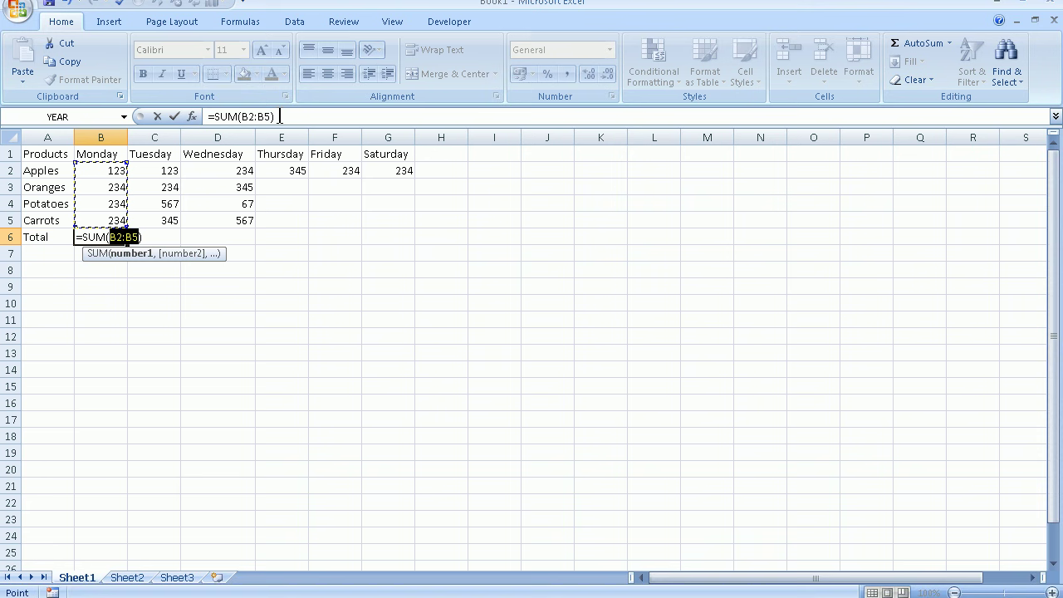
pyautogui.press('Return')
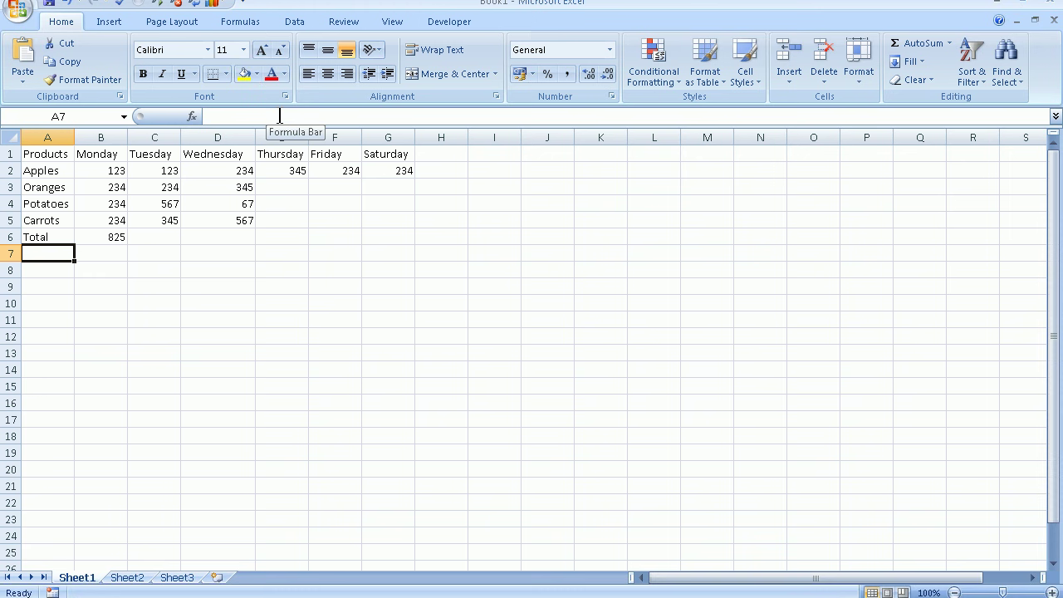
pyautogui.click(98, 238)
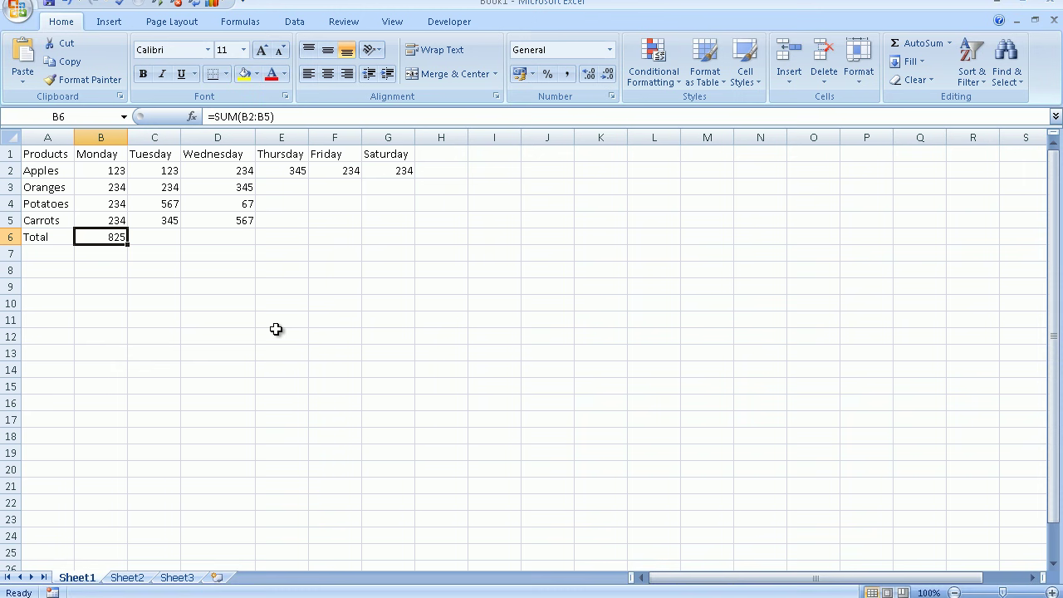
# Insert =SUM(C2:C5) in C6 via AutoSum for a Tuesday total of 1269, then check it
pyautogui.click(167, 239)
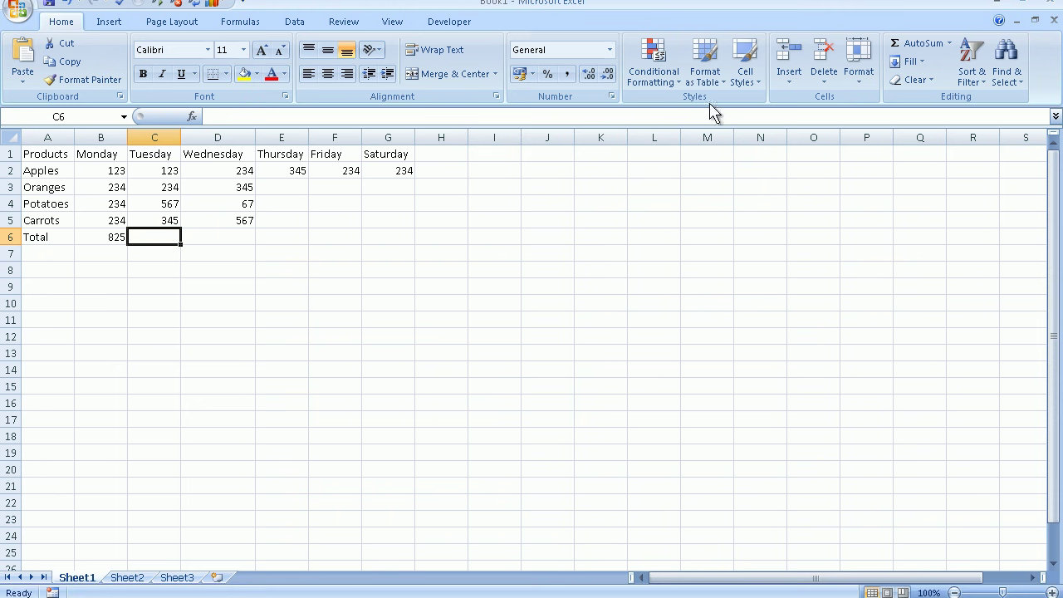
pyautogui.click(903, 44)
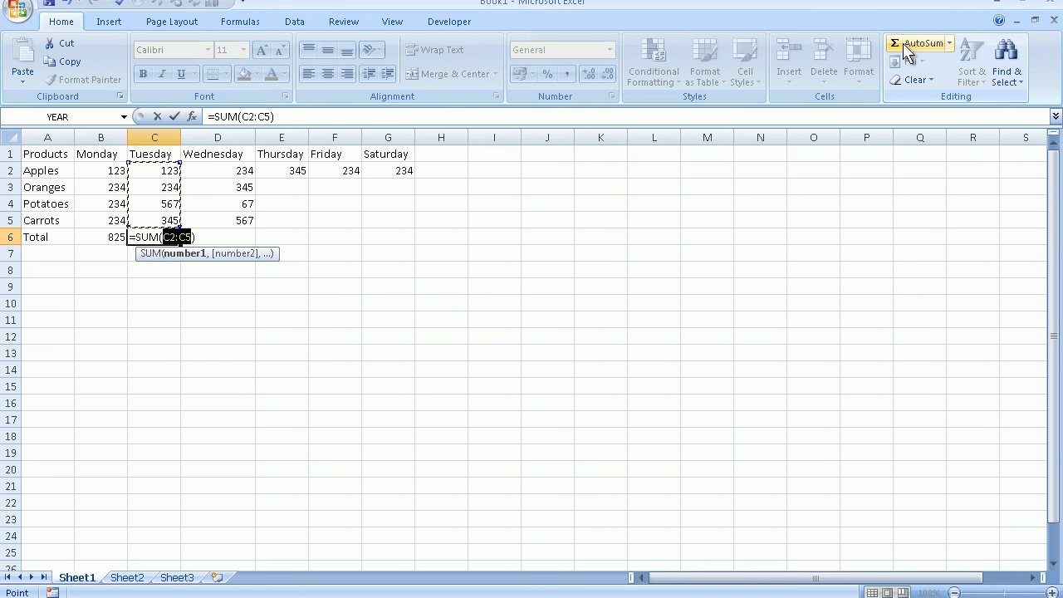
pyautogui.press('Return')
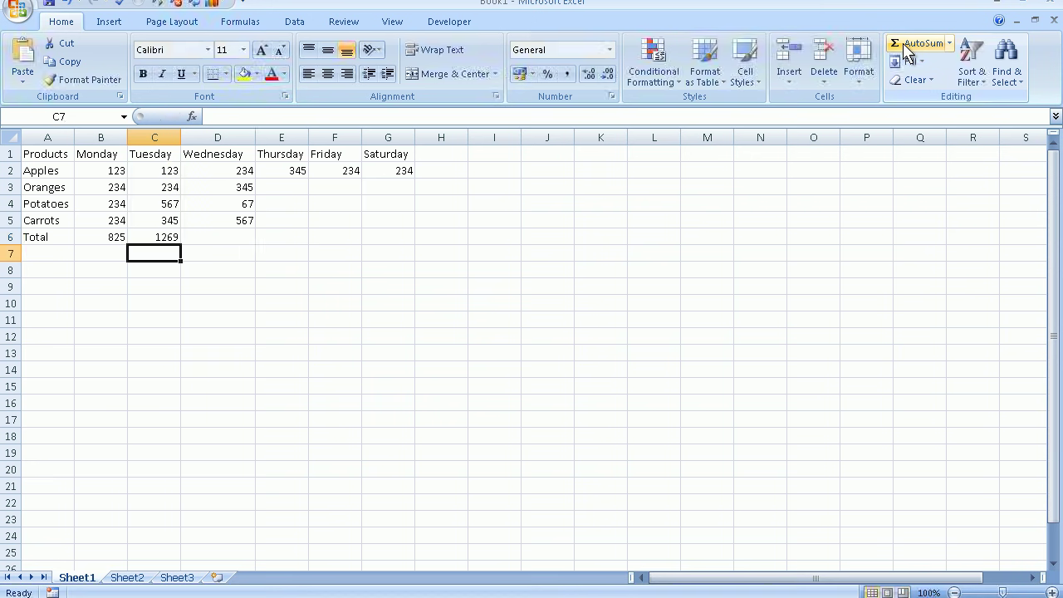
pyautogui.click(150, 238)
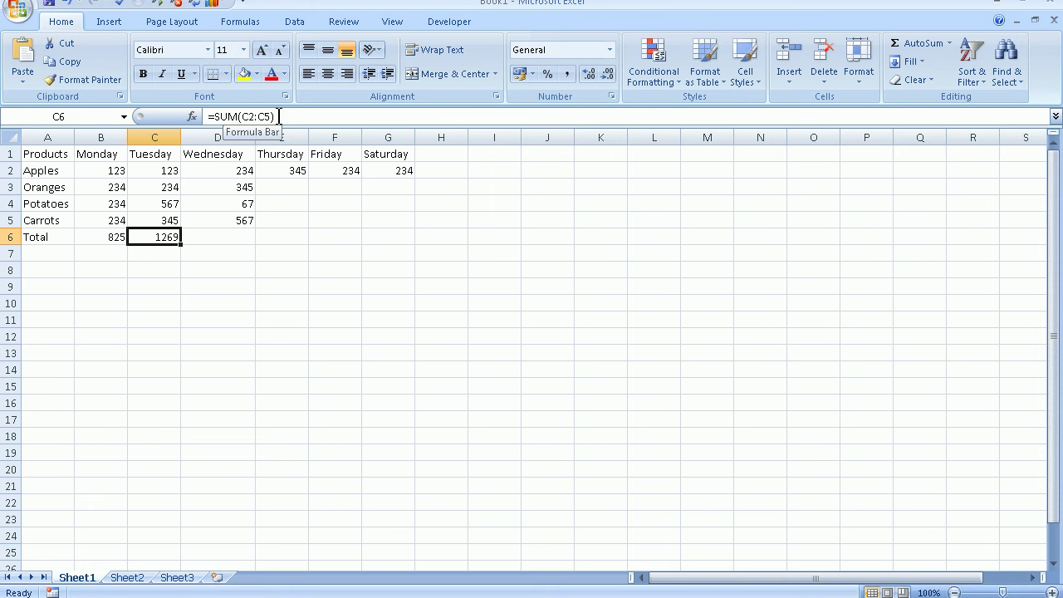
pyautogui.press('Up')
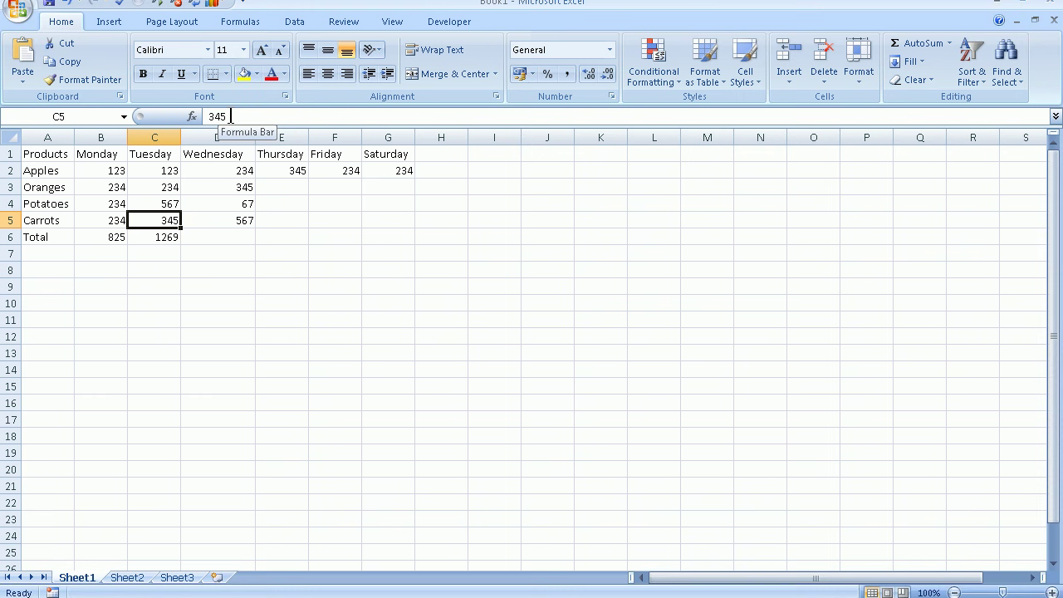
pyautogui.press('Down')
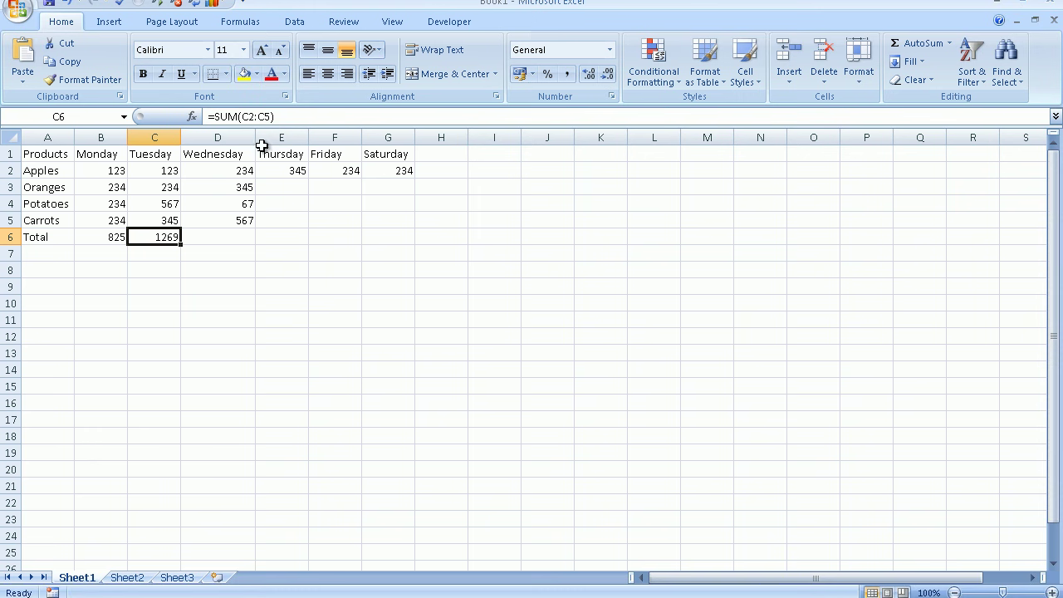
pyautogui.click(276, 280)
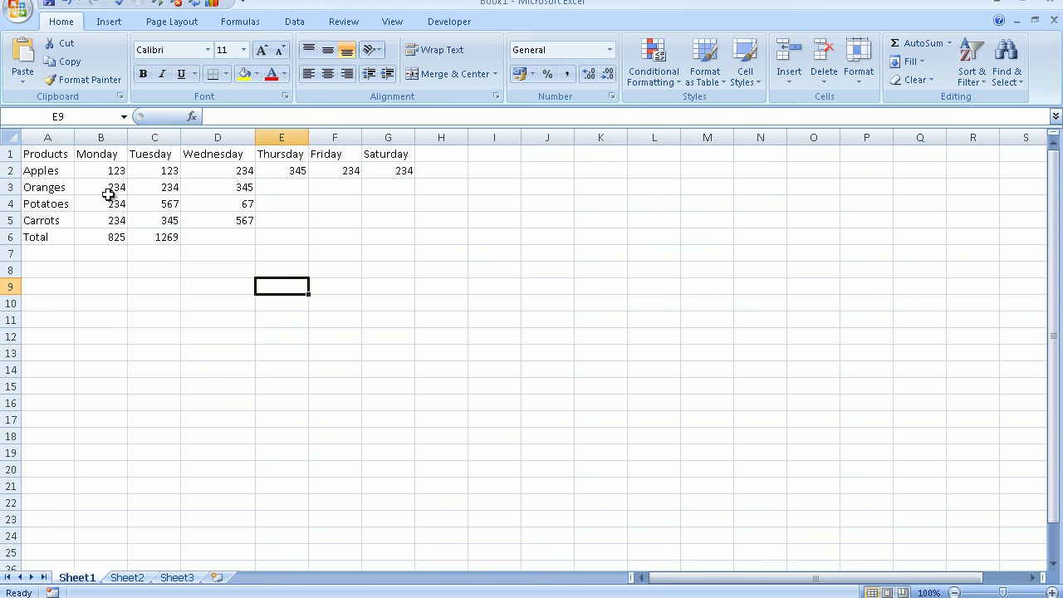
pyautogui.doubleClick(48, 170)
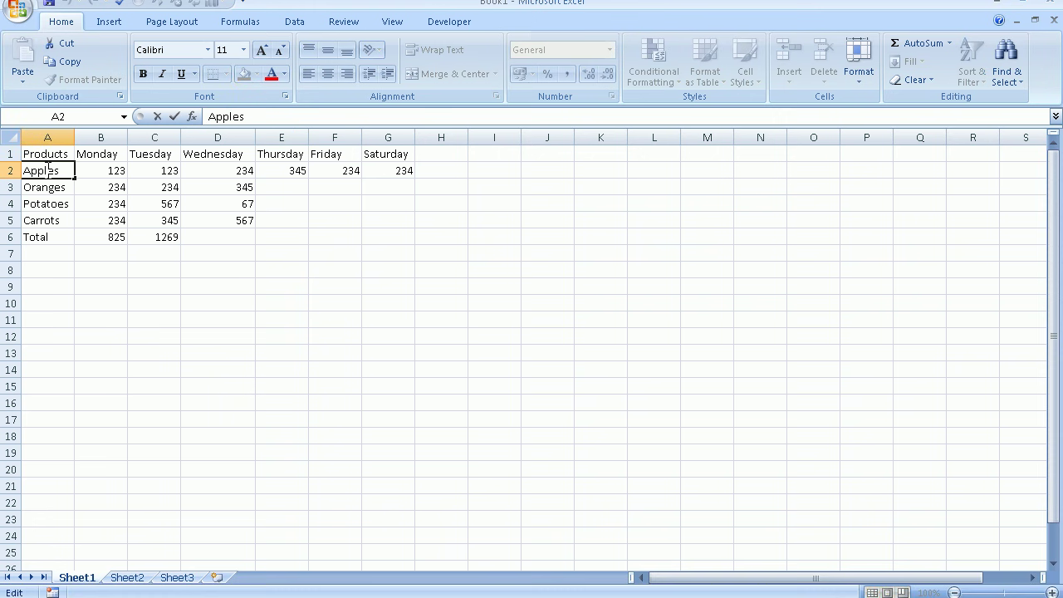
pyautogui.press('Return')
pyautogui.press('Return')
pyautogui.press('Return')
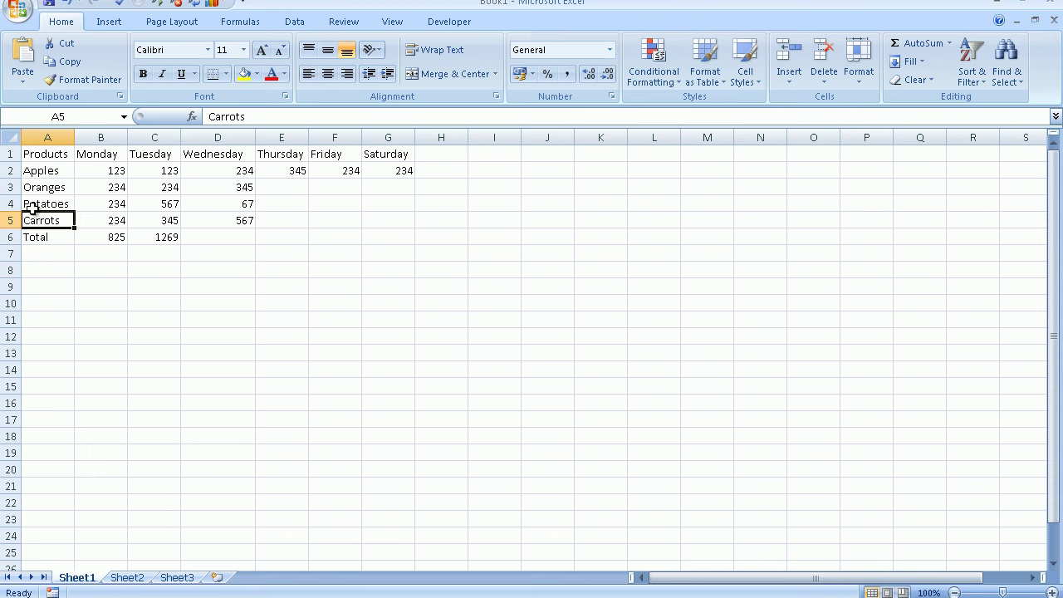
pyautogui.click(91, 171)
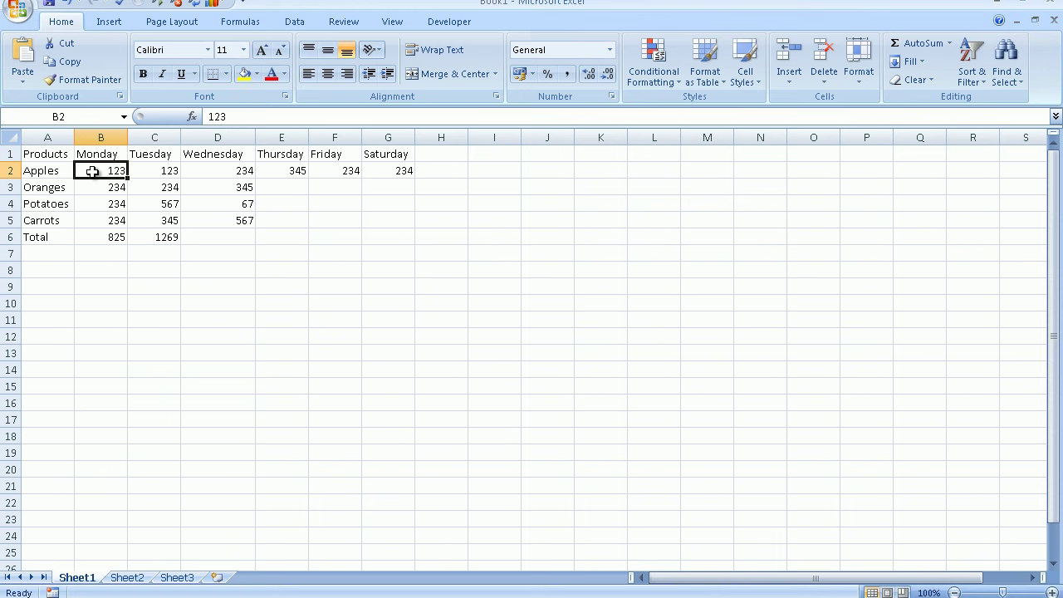
pyautogui.press('Down')
pyautogui.press('Down')
pyautogui.press('Down')
pyautogui.press('Down')
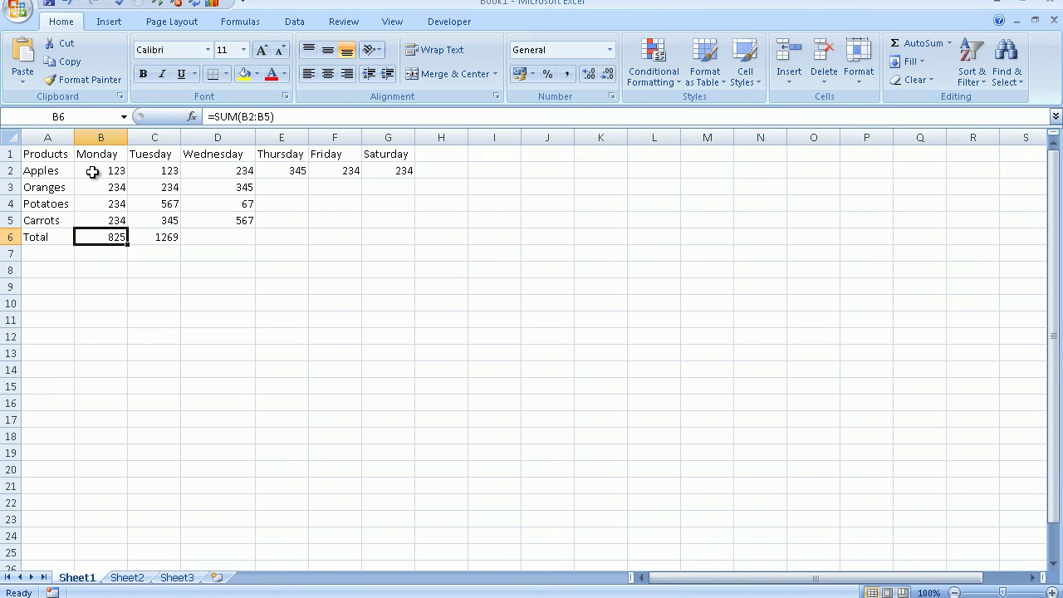
# Type 3o9 in E3 for Oranges on Thursday, which Excel keeps as left-aligned text
pyautogui.click(277, 184)
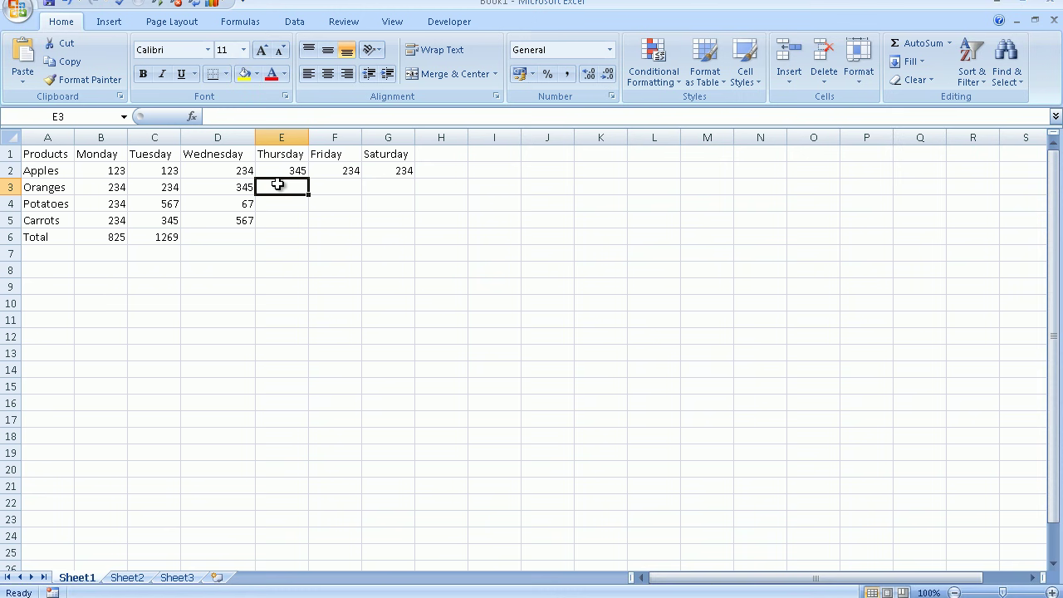
pyautogui.write('3o9')
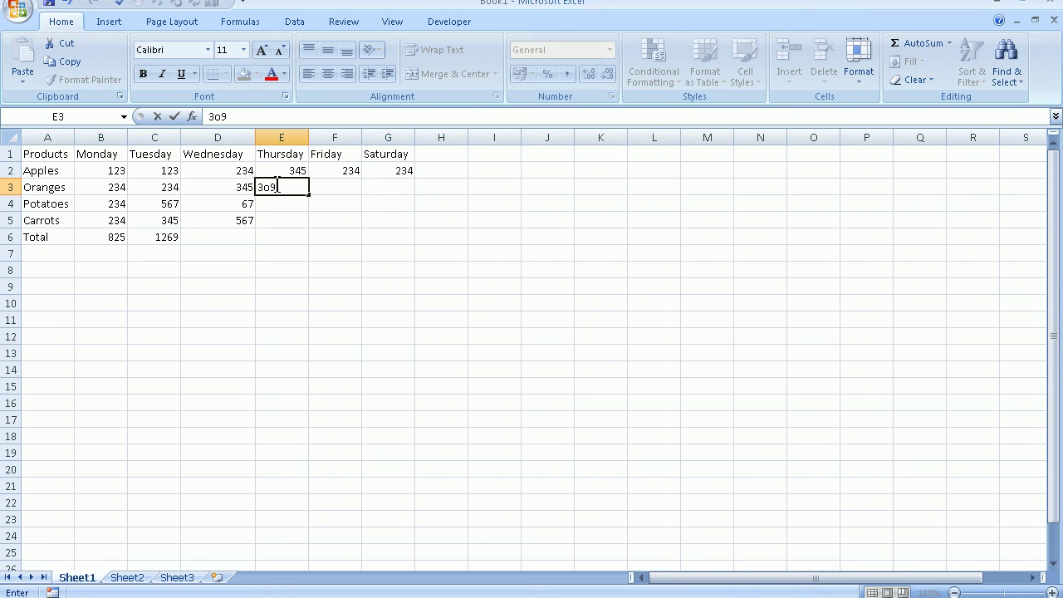
pyautogui.press('Return')
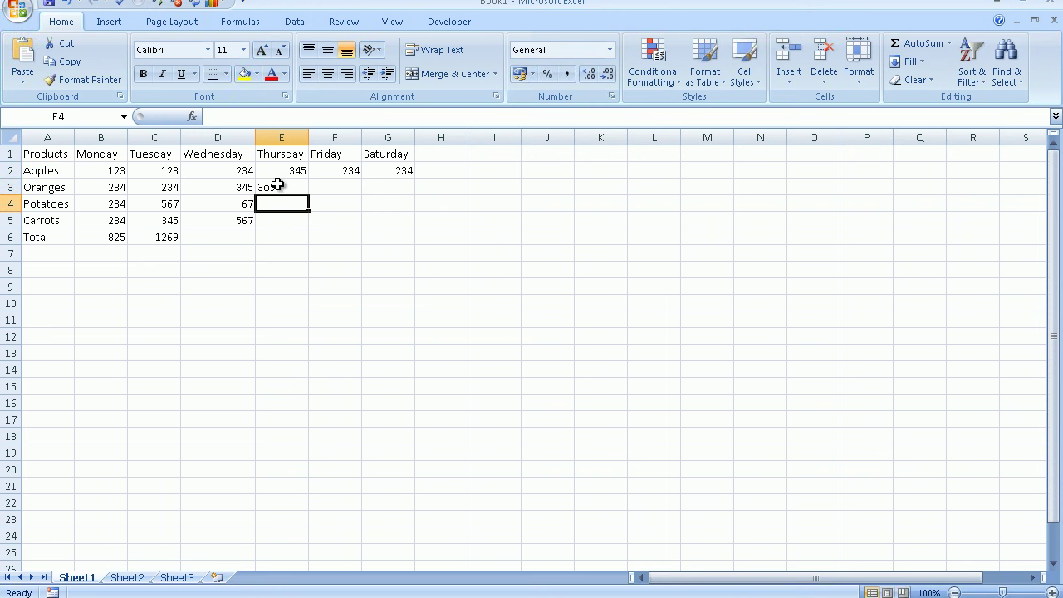